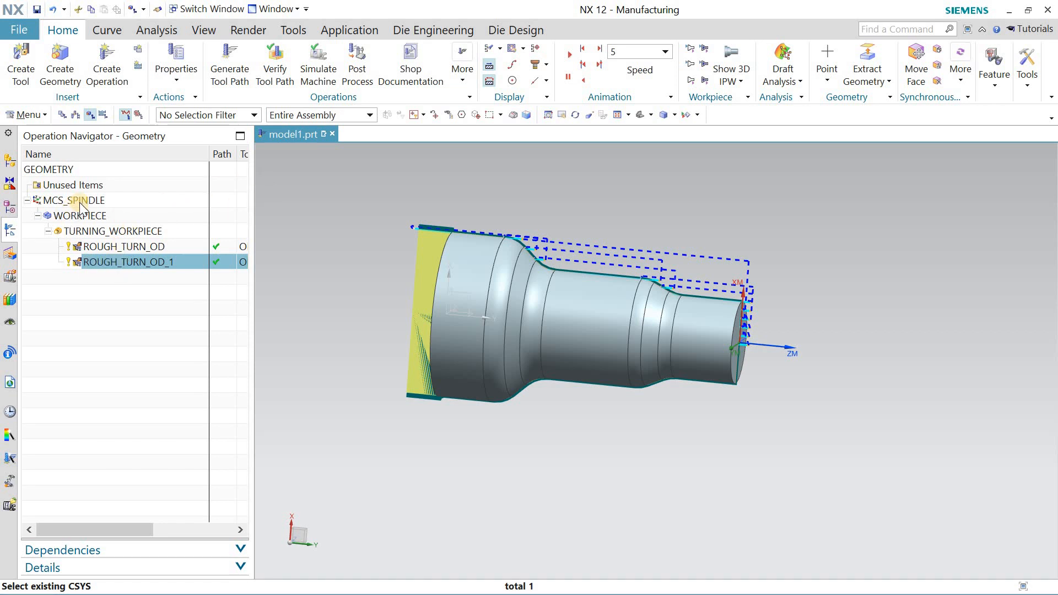
Play the 3D dynamic tool path verification of the ROUGH_TURN_OD operation, then close the visualization
{"action": "left_click", "coordinate": [137, 247]}
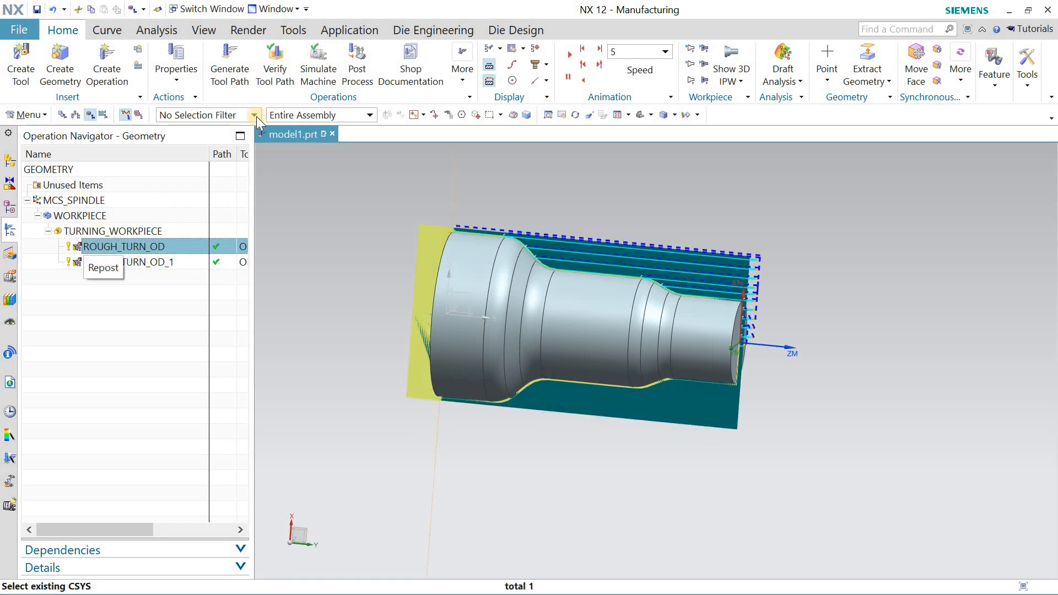
{"action": "left_click", "coordinate": [275, 59]}
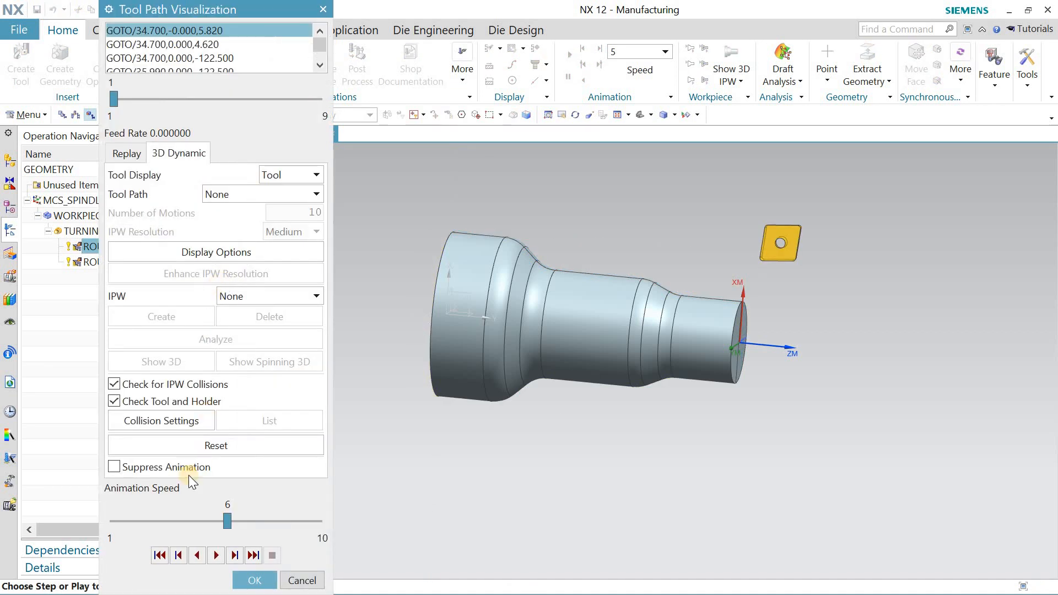
{"action": "left_click", "coordinate": [219, 561]}
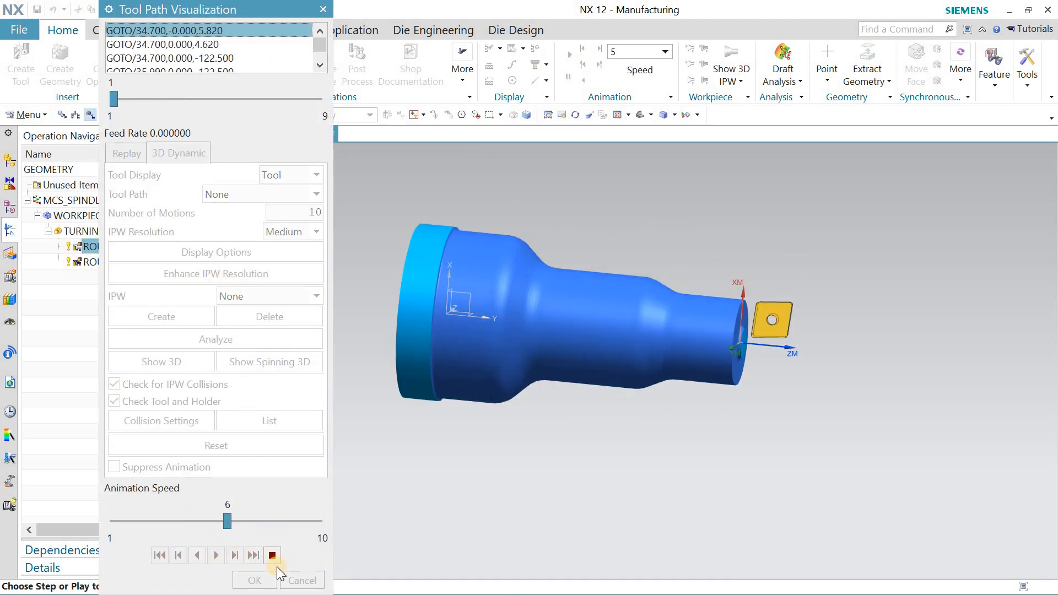
{"action": "left_click", "coordinate": [265, 582]}
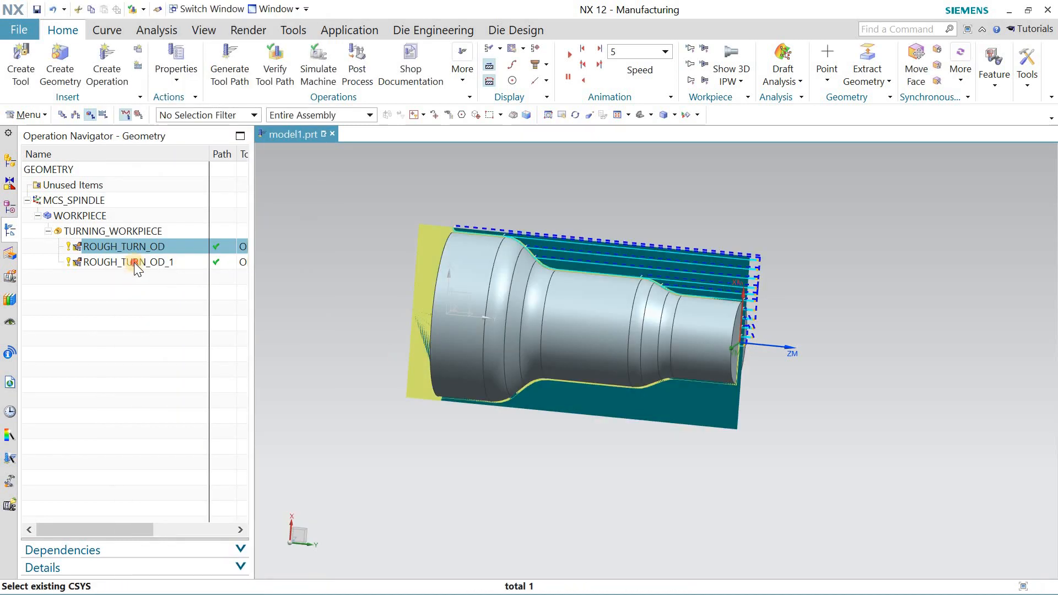
Verify the ROUGH_TURN_OD_1 operation by playing its tool path as a 3D dynamic simulation
{"action": "left_click", "coordinate": [134, 262]}
{"action": "left_click", "coordinate": [269, 87]}
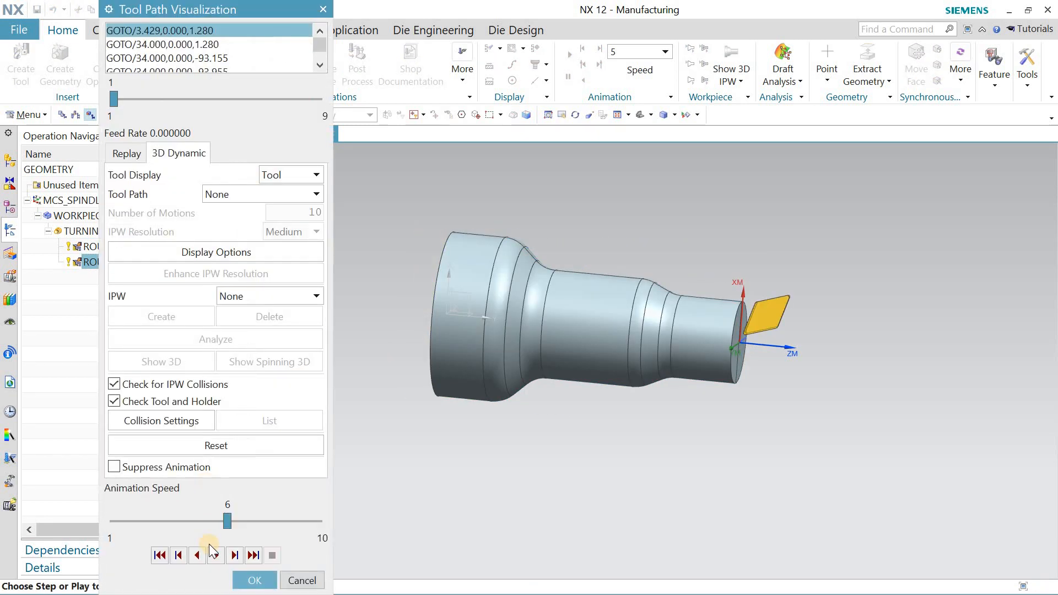
{"action": "left_click", "coordinate": [216, 555]}
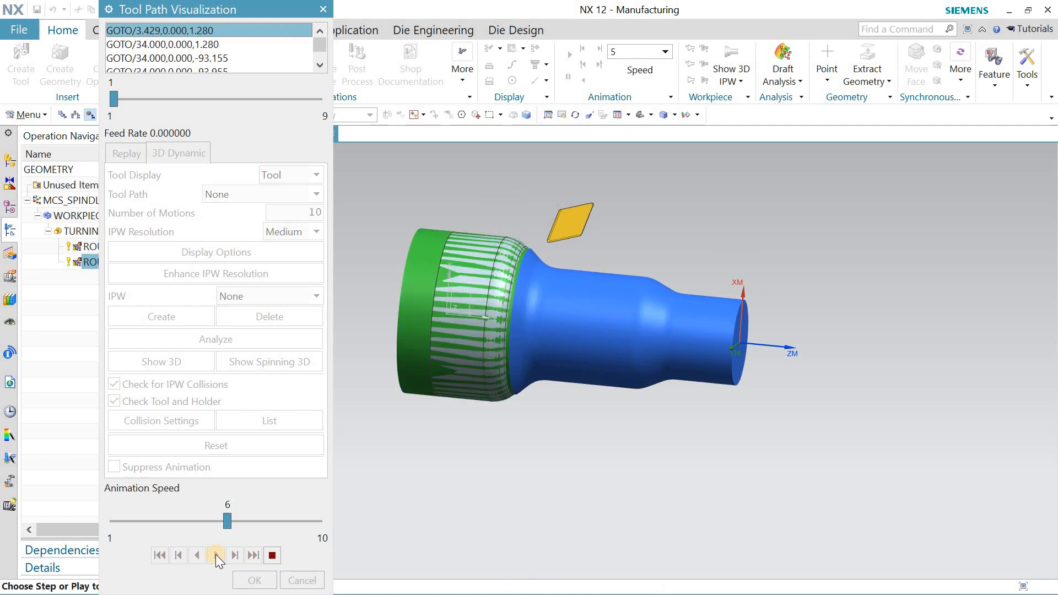
{"action": "left_click", "coordinate": [253, 578]}
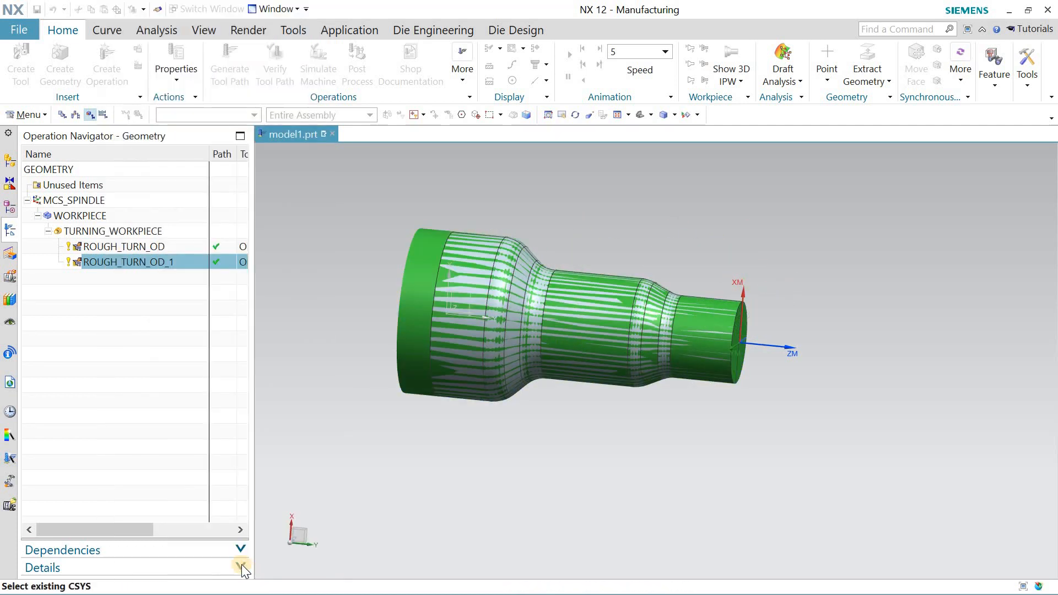
Delete both roughing operations, ROUGH_TURN_OD and ROUGH_TURN_OD_1, from under TURNING_WORKPIECE
{"action": "left_click", "coordinate": [142, 247]}
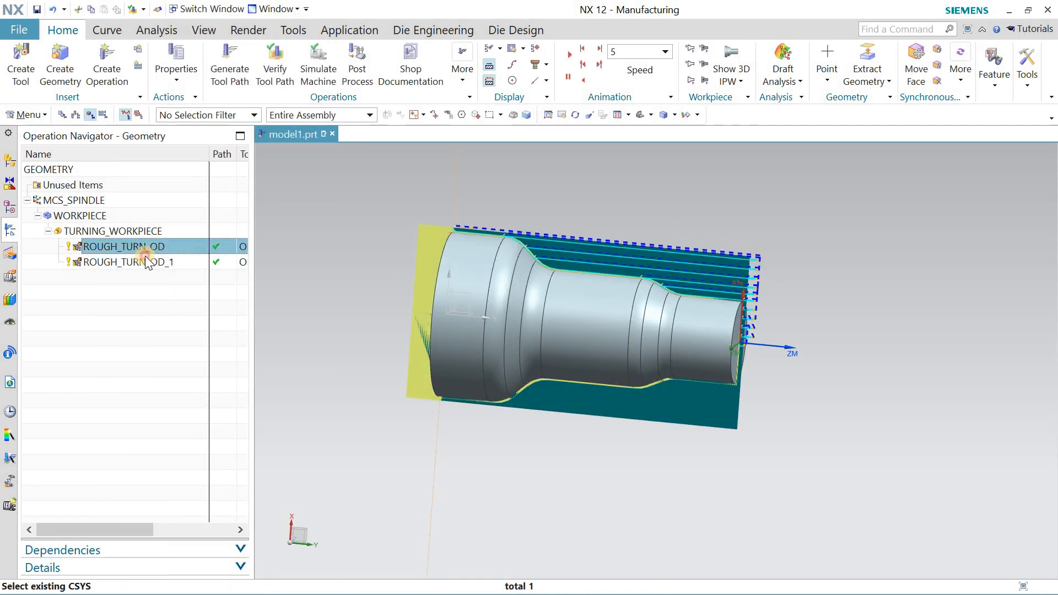
{"action": "left_click", "coordinate": [146, 262], "text": "shift"}
{"action": "right_click", "coordinate": [148, 255]}
{"action": "left_click", "coordinate": [153, 282]}
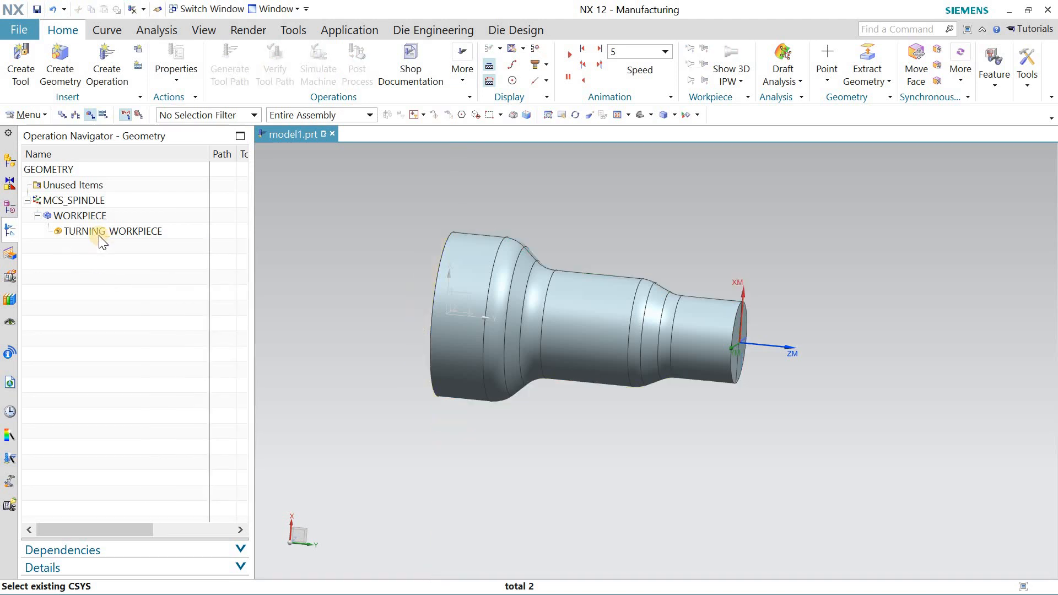
Enter the Manufacturing application and review the MCS_SPINDLE machine coordinate system and lathe work plane settings
{"action": "left_click", "coordinate": [355, 32]}
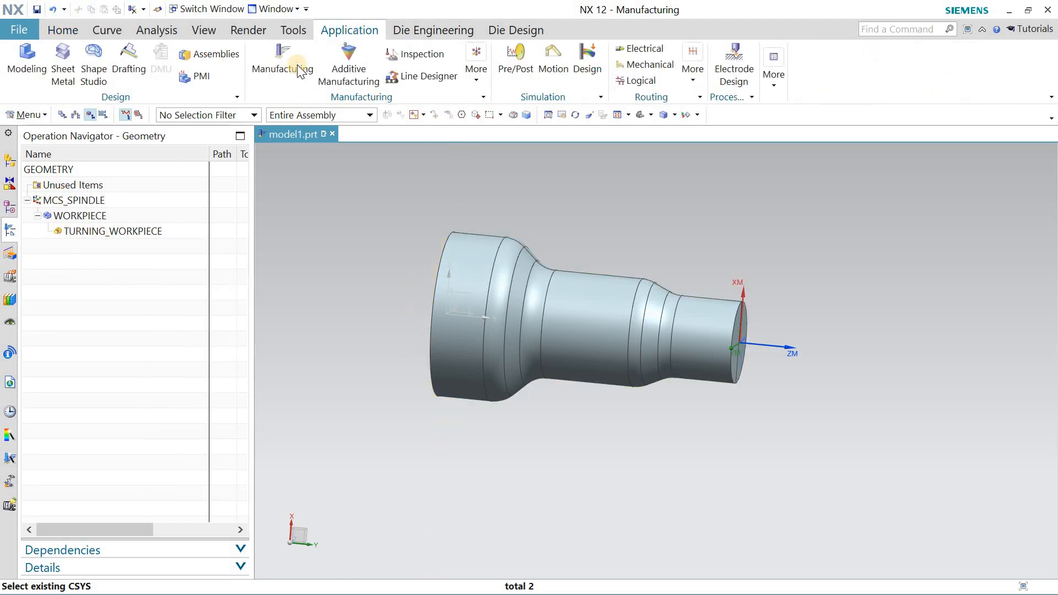
{"action": "left_click", "coordinate": [275, 74]}
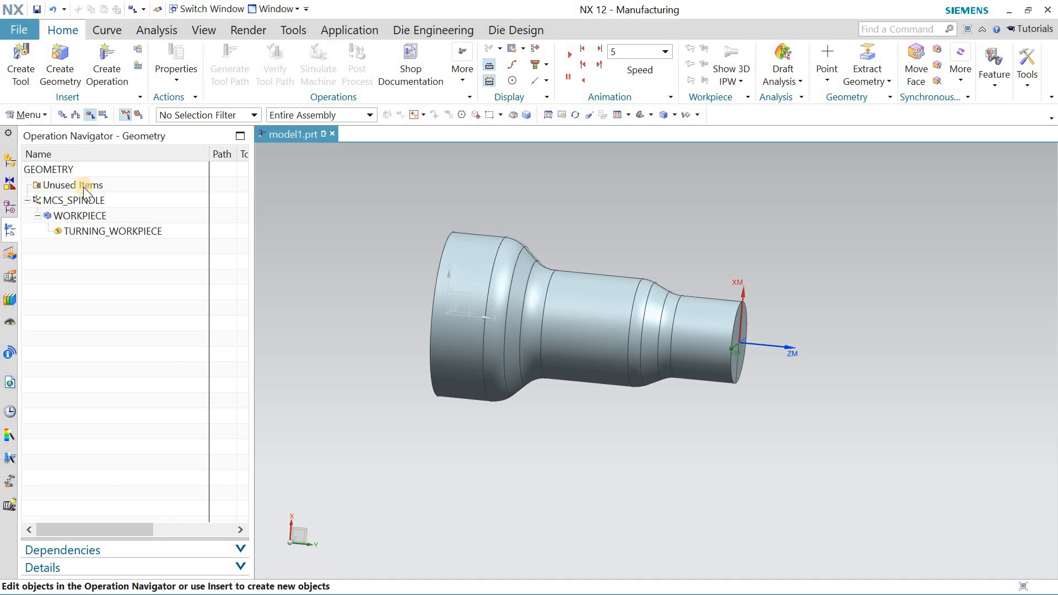
{"action": "double_click", "coordinate": [84, 200]}
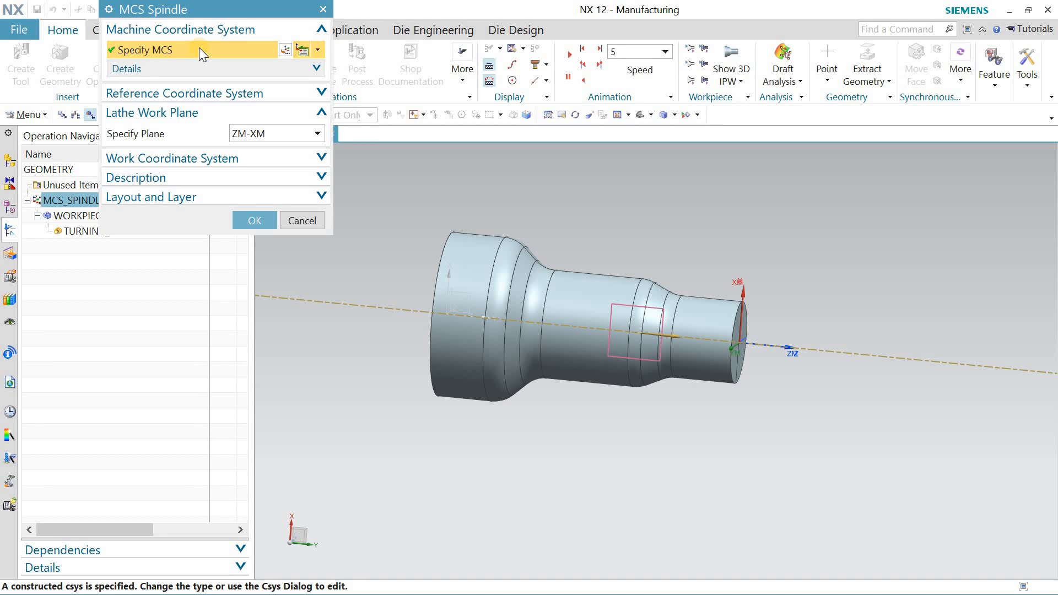
{"action": "left_click", "coordinate": [257, 221]}
Shift the MCS_SPINDLE machine coordinate system dynamically along ZM so its origin lies at about Y 123.13
{"action": "left_click", "coordinate": [65, 203]}
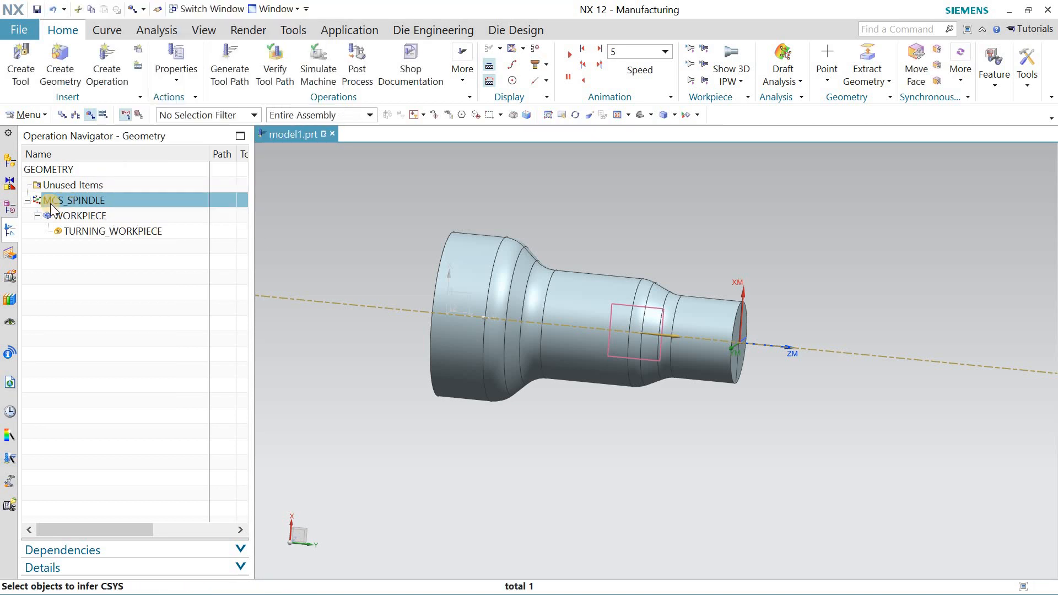
{"action": "double_click", "coordinate": [67, 202]}
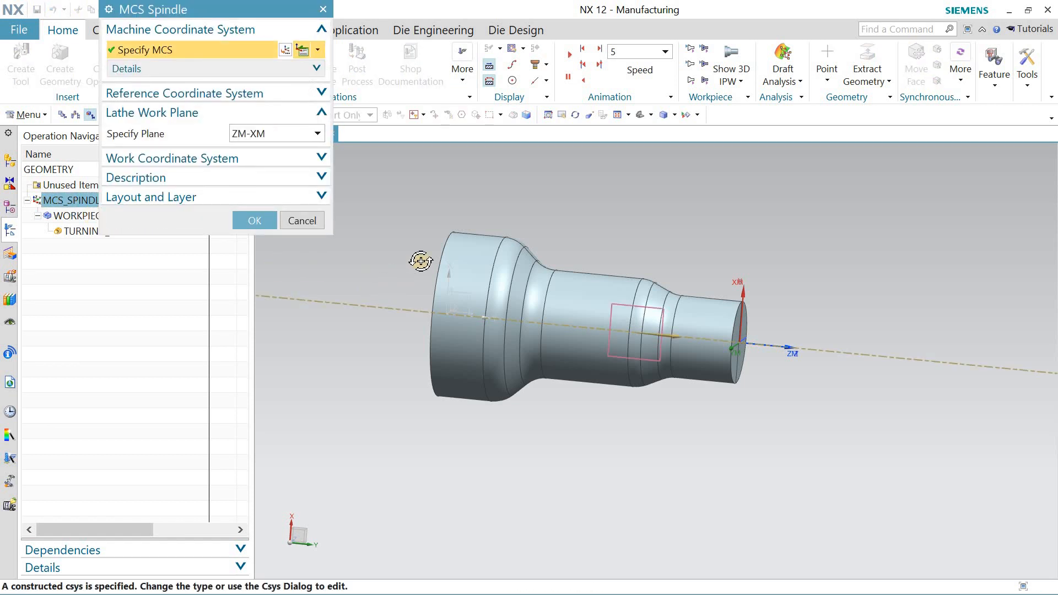
{"action": "middle_click_drag", "start_coordinate": [420, 261], "coordinate": [334, 187]}
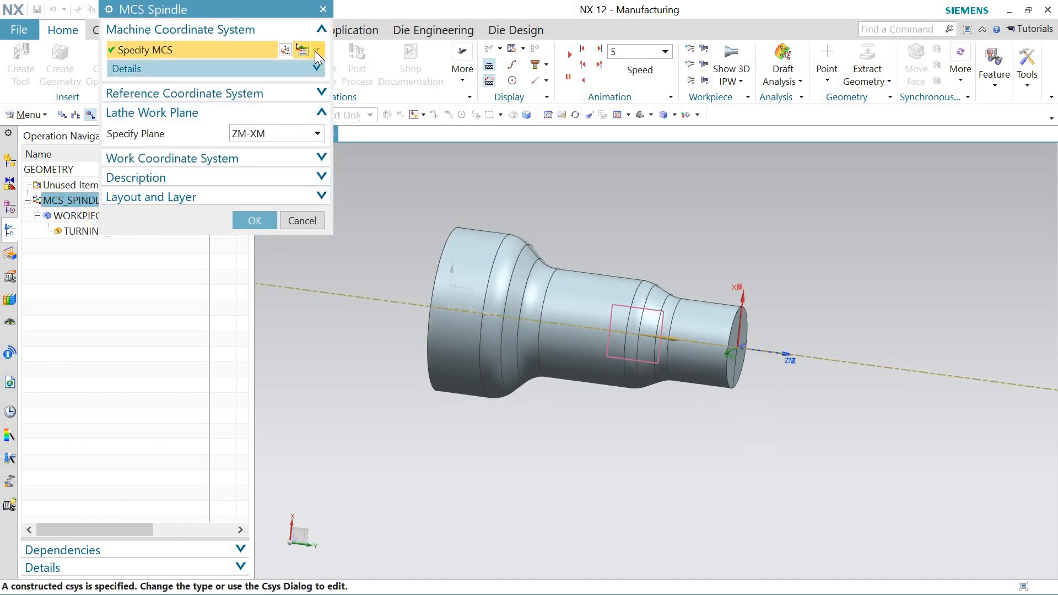
{"action": "left_click", "coordinate": [317, 52]}
{"action": "left_click", "coordinate": [313, 72]}
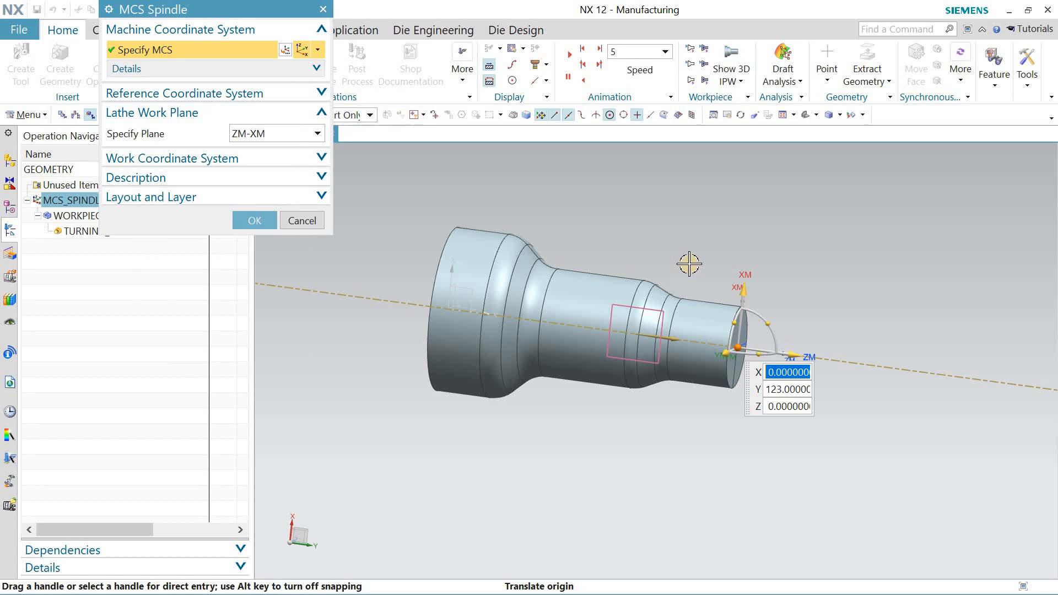
{"action": "middle_click_drag", "start_coordinate": [689, 265], "coordinate": [675, 220]}
{"action": "right_click", "coordinate": [652, 220]}
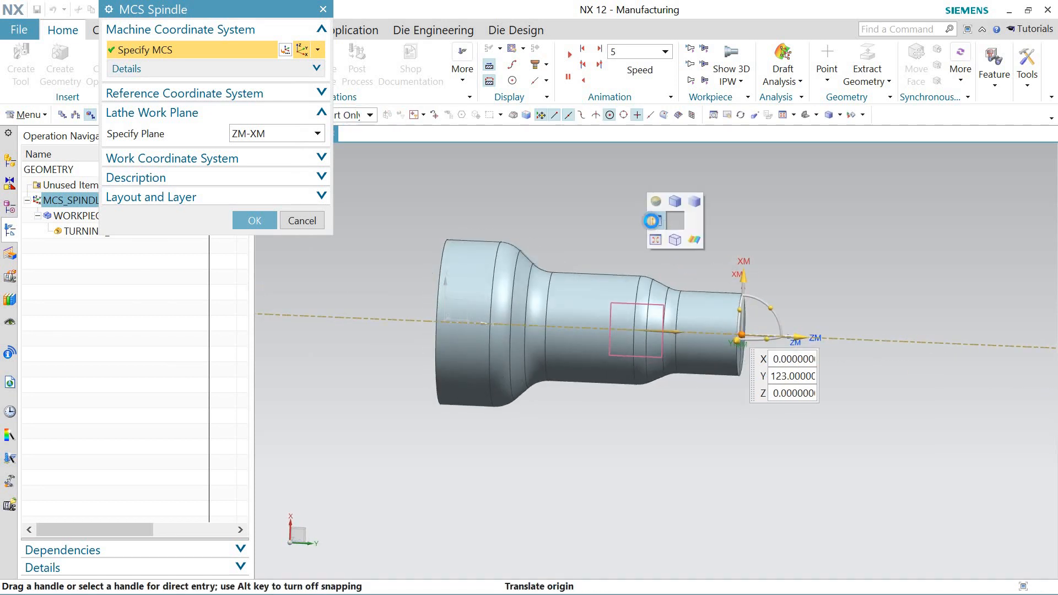
{"action": "left_click", "coordinate": [652, 220]}
{"action": "mouse_move", "coordinate": [794, 329]}
{"action": "left_mouse_down"}
{"action": "mouse_move", "coordinate": [496, 333]}
{"action": "mouse_move", "coordinate": [798, 331]}
{"action": "left_mouse_up"}
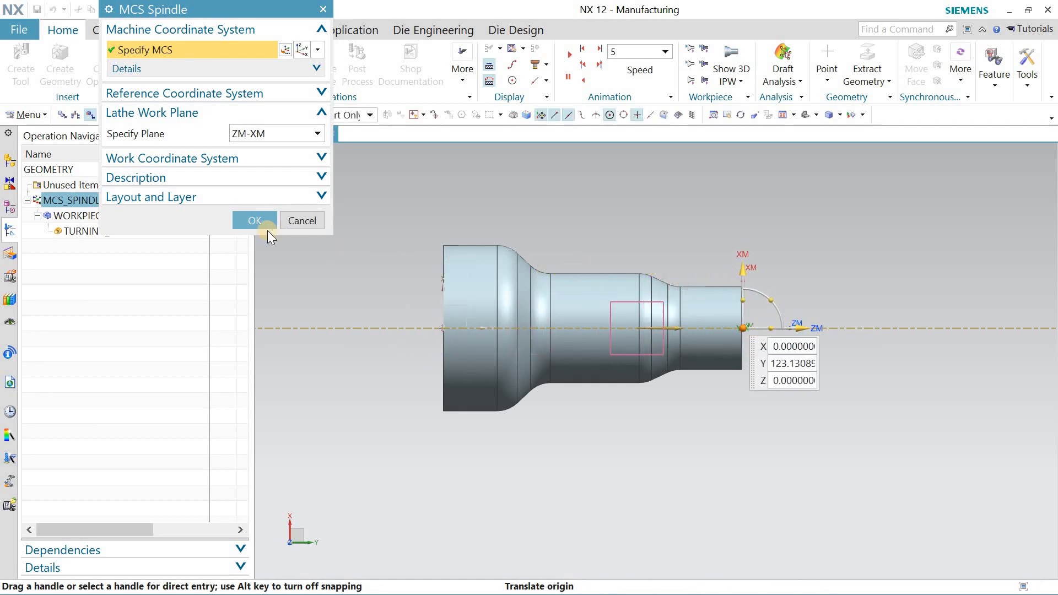
{"action": "left_click", "coordinate": [256, 222]}
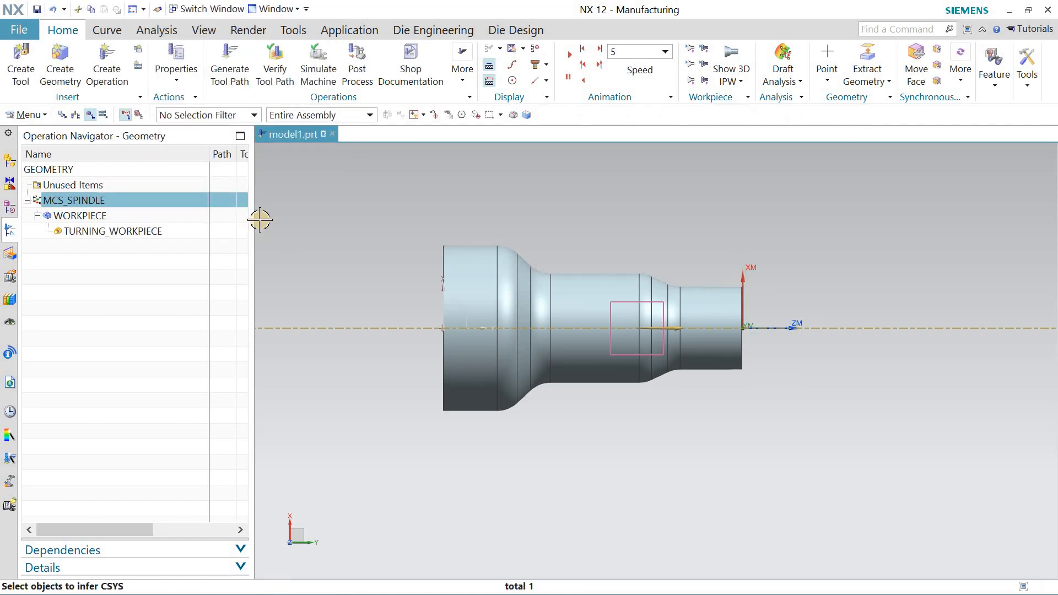
Clear the existing part geometry of WORKPIECE and specify the stepped shaft body as the part
{"action": "left_click", "coordinate": [91, 216]}
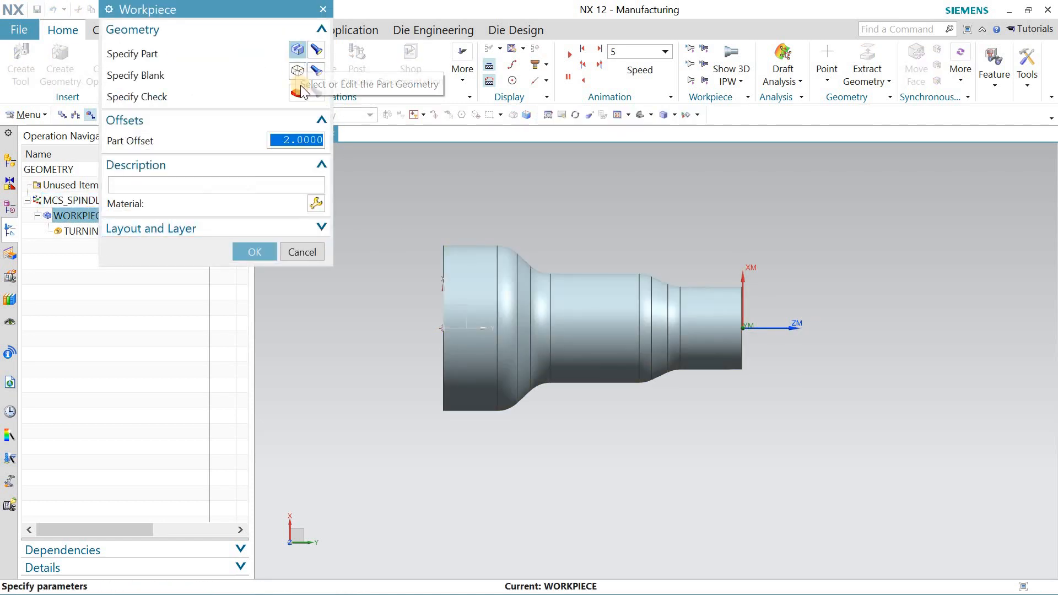
{"action": "left_click", "coordinate": [297, 51]}
{"action": "left_click", "coordinate": [313, 147]}
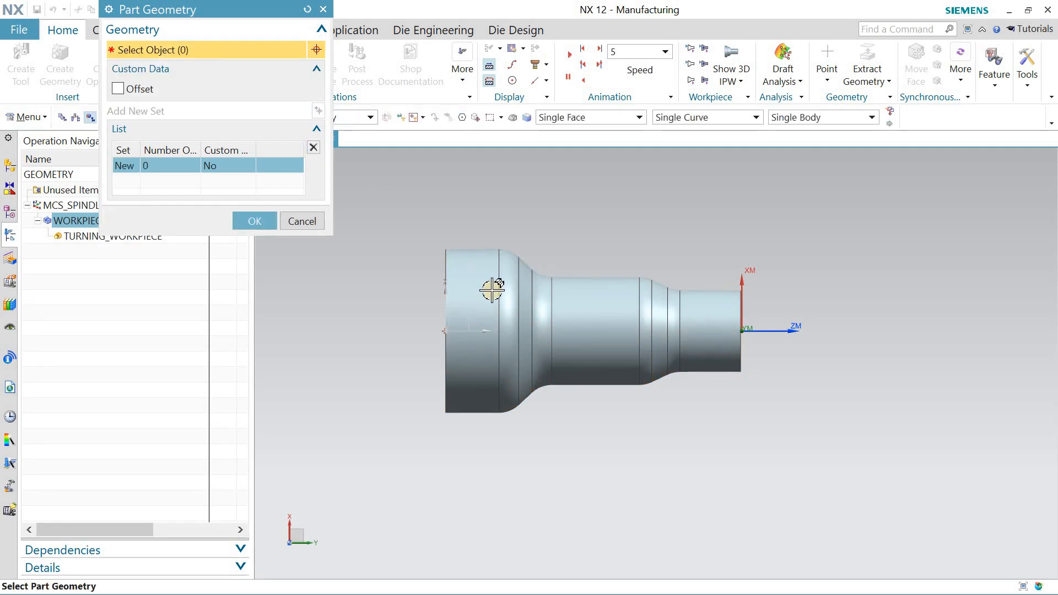
{"action": "left_click", "coordinate": [491, 289]}
{"action": "left_click", "coordinate": [261, 243]}
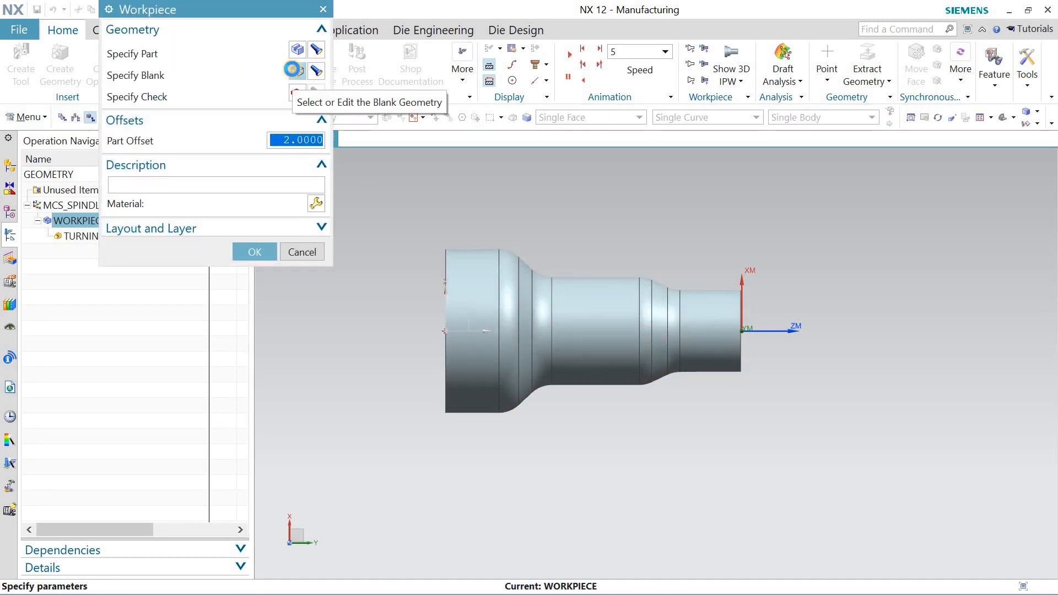
Define the WORKPIECE blank as a bounding cylinder with a ZM- limit of 23 and a radius offset of 2
{"action": "left_click", "coordinate": [292, 69]}
{"action": "left_click", "coordinate": [212, 34]}
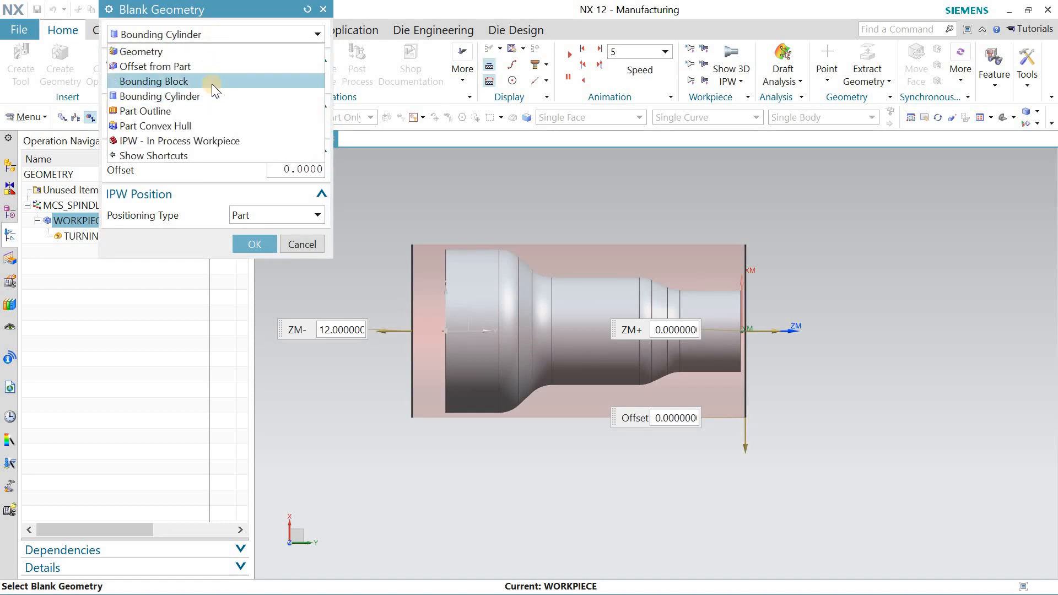
{"action": "left_click", "coordinate": [210, 95]}
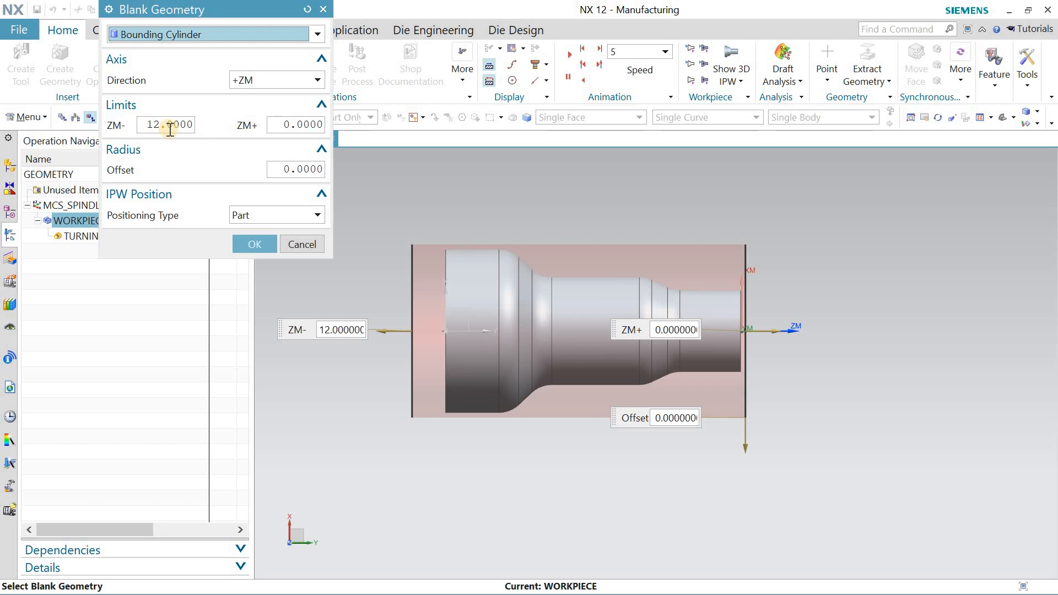
{"action": "left_click", "coordinate": [171, 126]}
{"action": "double_click", "coordinate": [171, 125]}
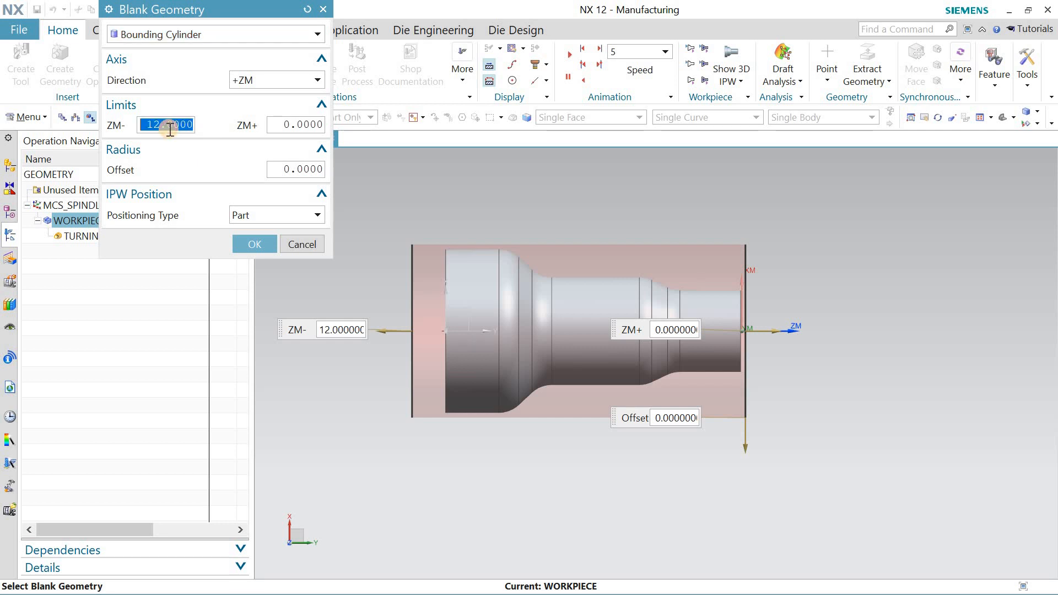
{"action": "type", "text": "23"}
{"action": "left_click", "coordinate": [288, 126]}
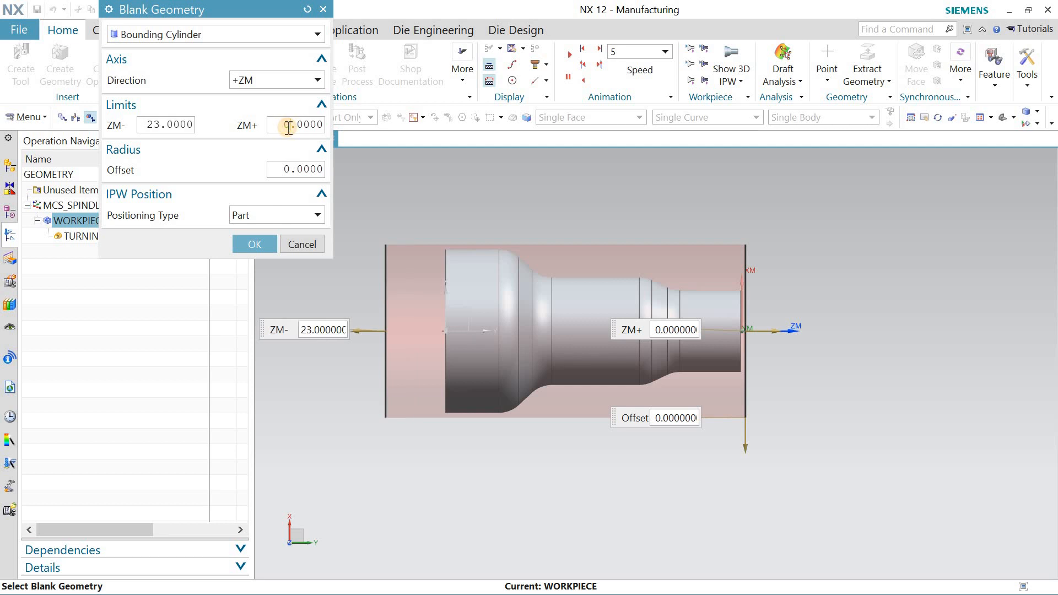
{"action": "left_click", "coordinate": [309, 168]}
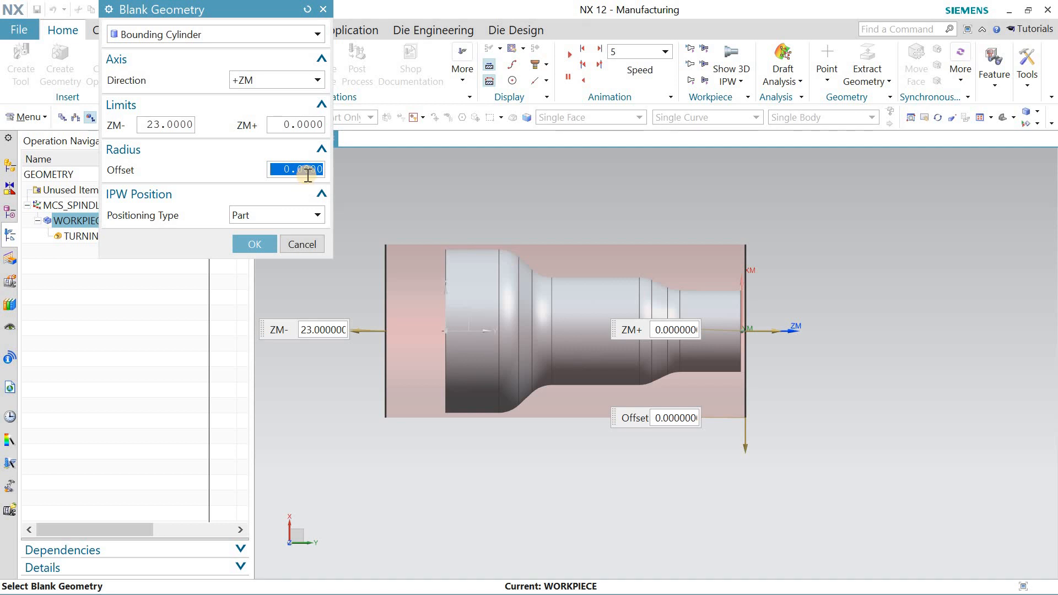
{"action": "type", "text": "2"}
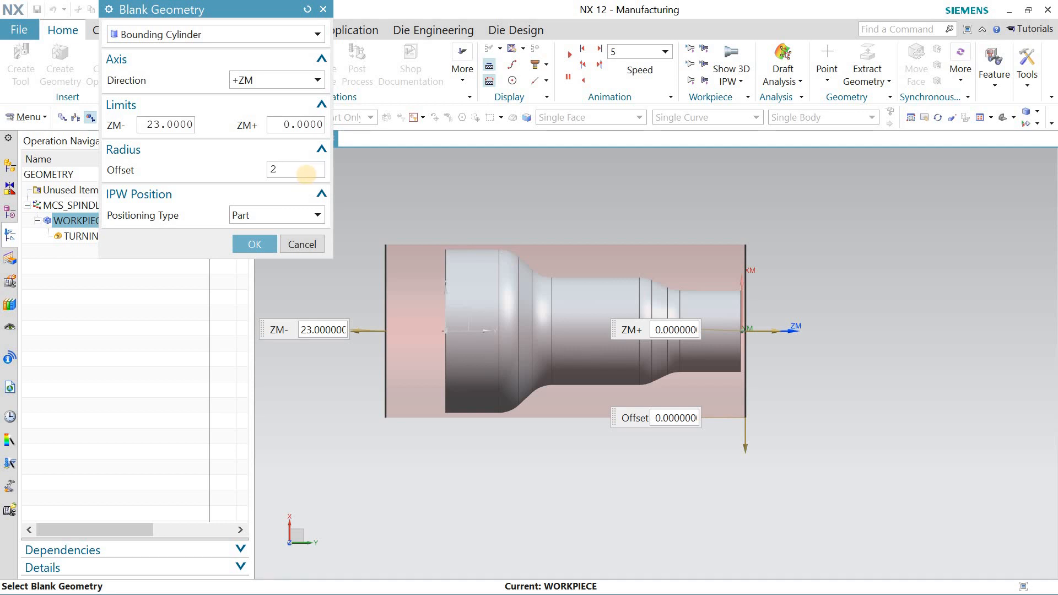
{"action": "left_click", "coordinate": [273, 122]}
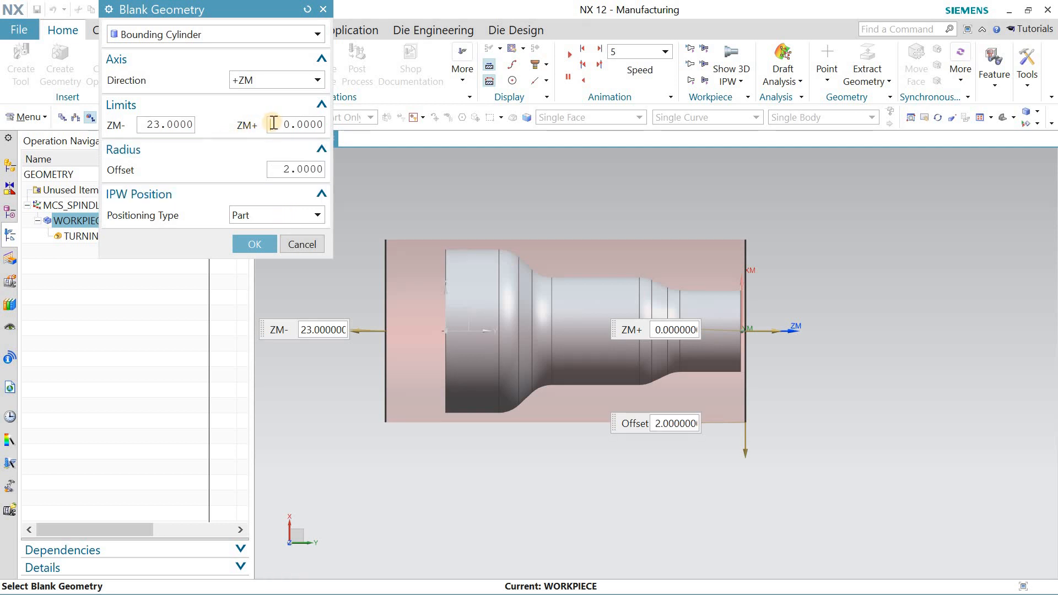
{"action": "left_click", "coordinate": [239, 247]}
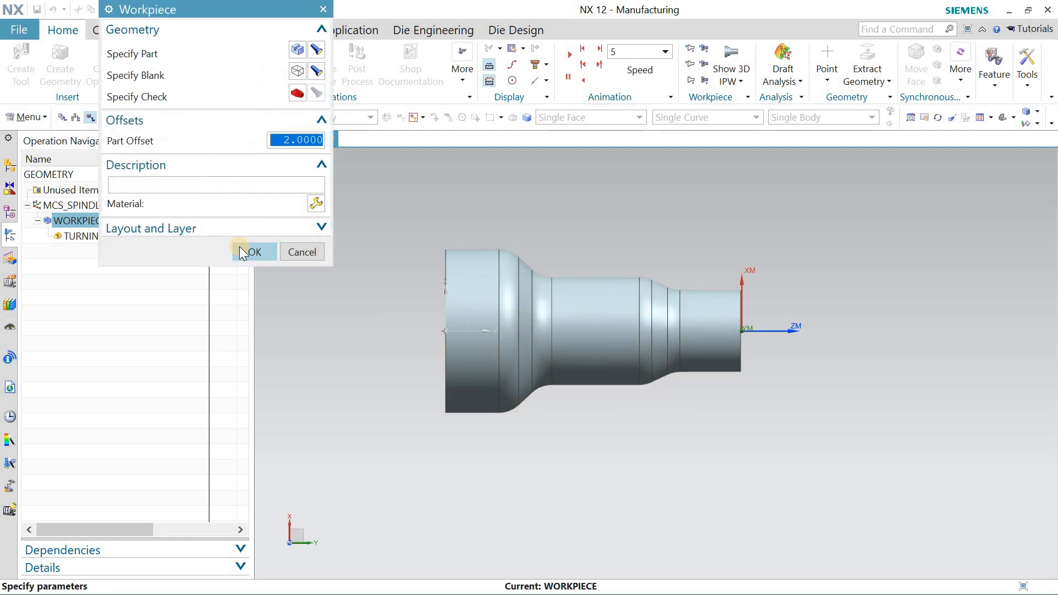
{"action": "left_click", "coordinate": [251, 252]}
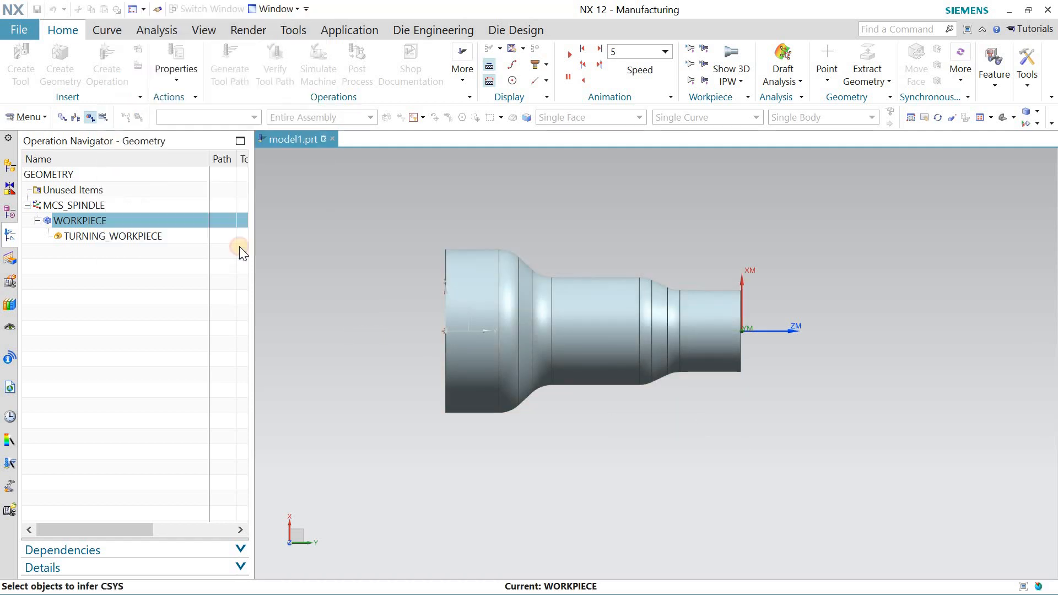
Display the part and blank boundaries of TURNING_WORKPIECE and recheck the MCS_SPINDLE settings
{"action": "double_click", "coordinate": [151, 232]}
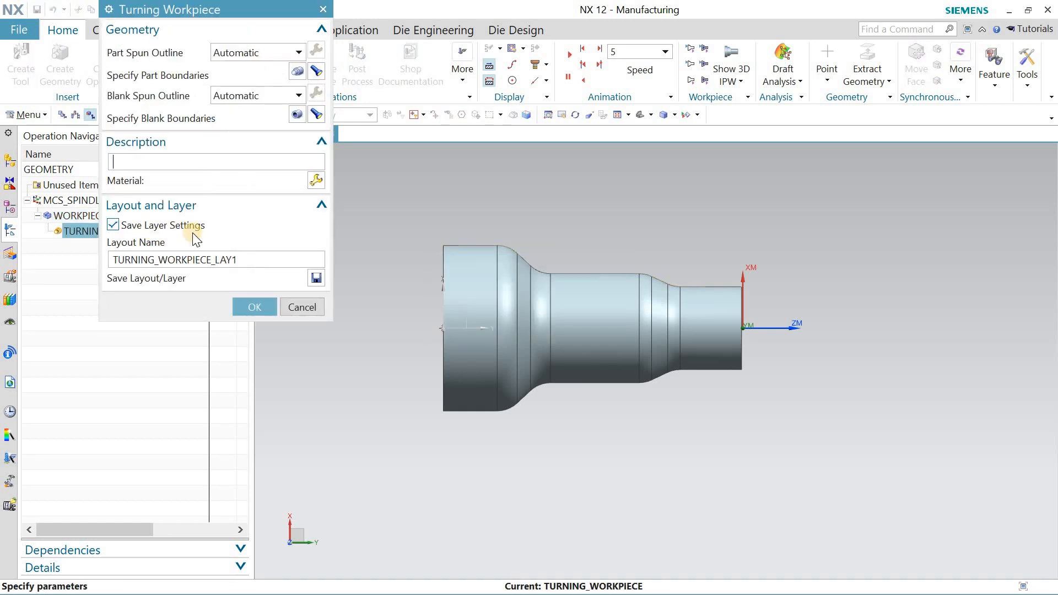
{"action": "left_click", "coordinate": [319, 71]}
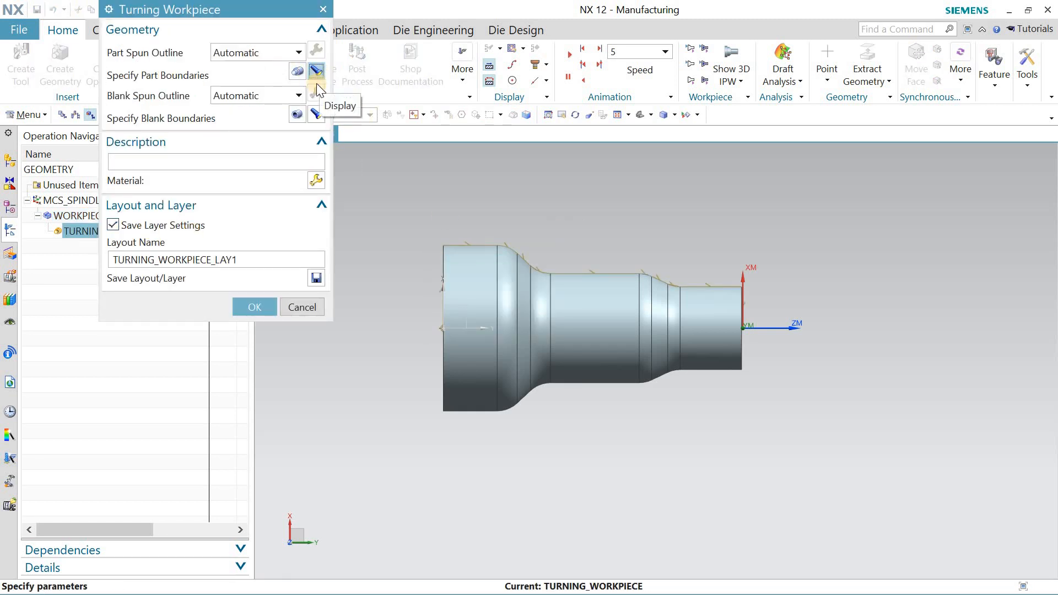
{"action": "left_click", "coordinate": [315, 117]}
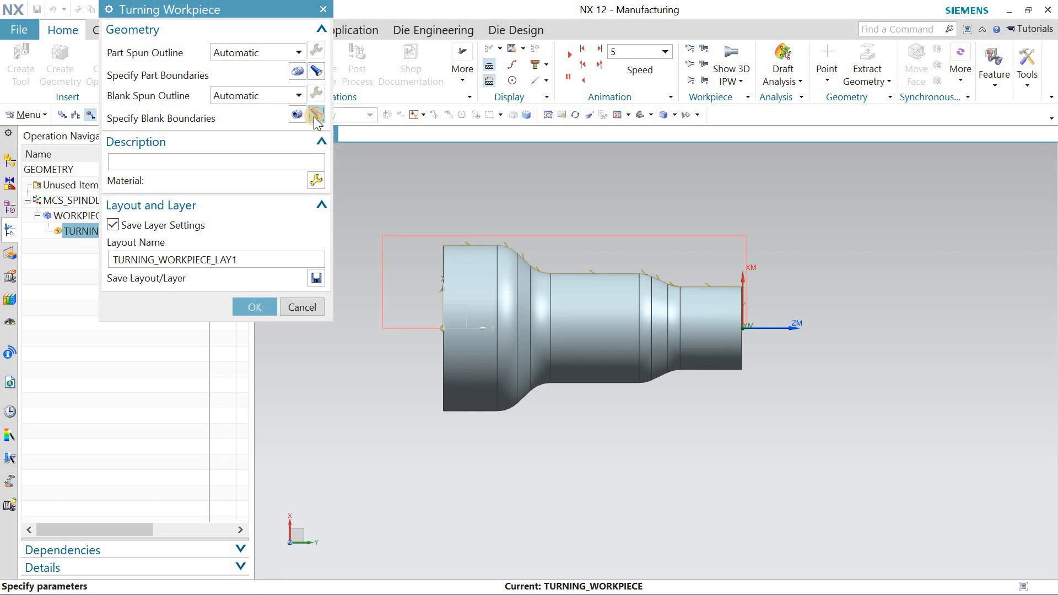
{"action": "mouse_move", "coordinate": [471, 190]}
{"action": "middle_mouse_down"}
{"action": "mouse_move", "coordinate": [474, 175]}
{"action": "mouse_move", "coordinate": [470, 204]}
{"action": "mouse_move", "coordinate": [468, 184]}
{"action": "middle_mouse_up"}
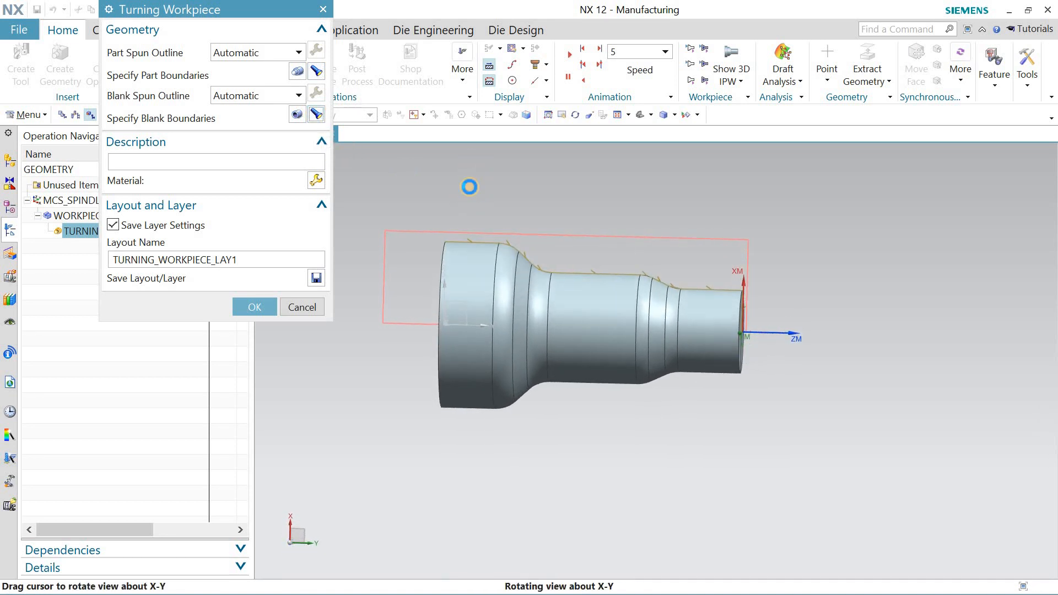
{"action": "left_click", "coordinate": [258, 310]}
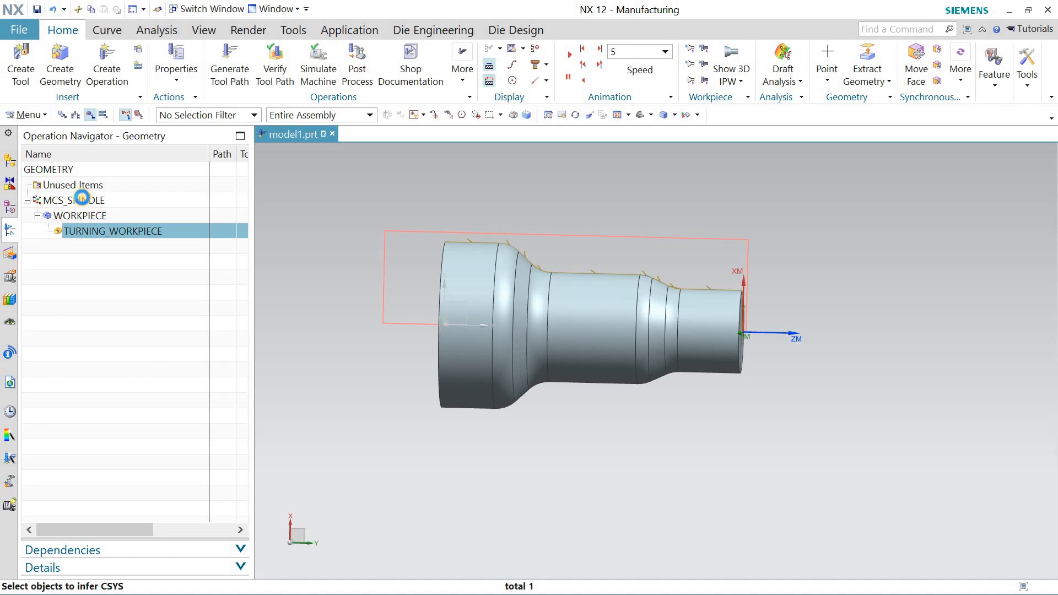
{"action": "double_click", "coordinate": [83, 201]}
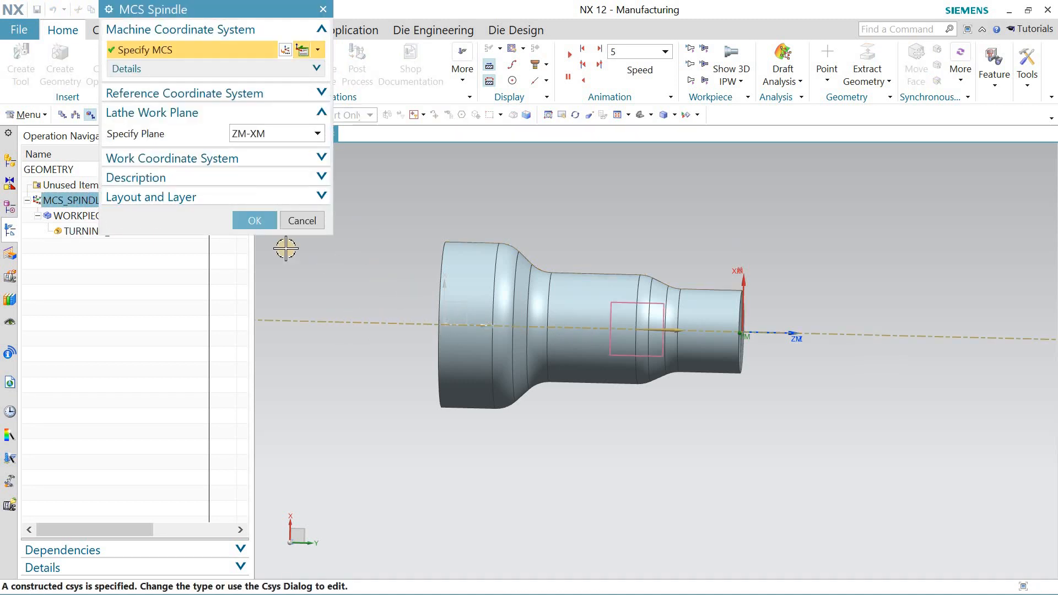
{"action": "left_click", "coordinate": [255, 222]}
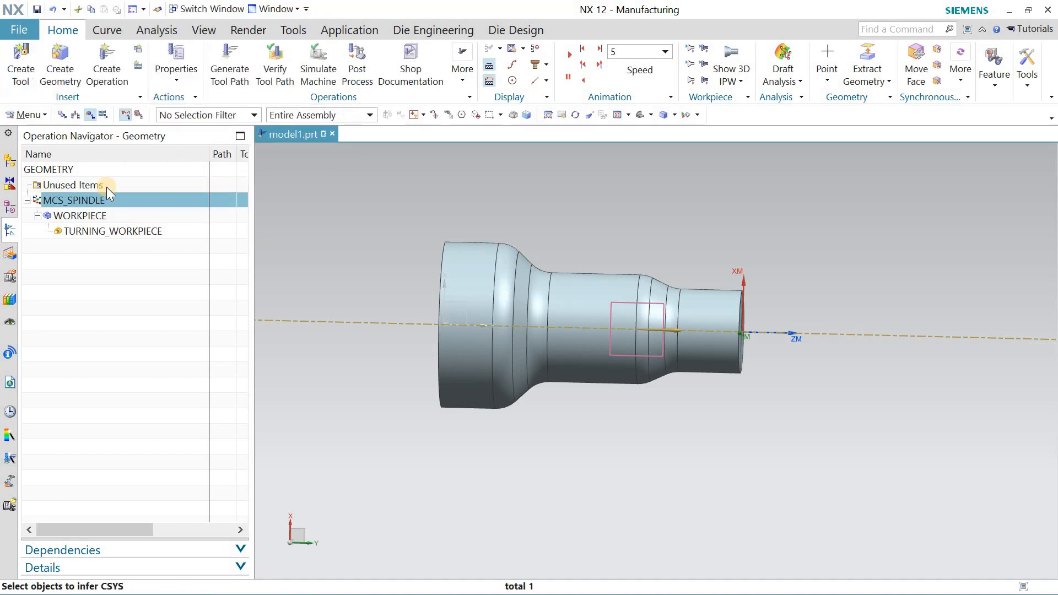
Review the existing turning tools OD_80_L and OD_55_L in the machine tool view of the operation navigator
{"action": "left_click", "coordinate": [74, 119]}
{"action": "left_click", "coordinate": [69, 203]}
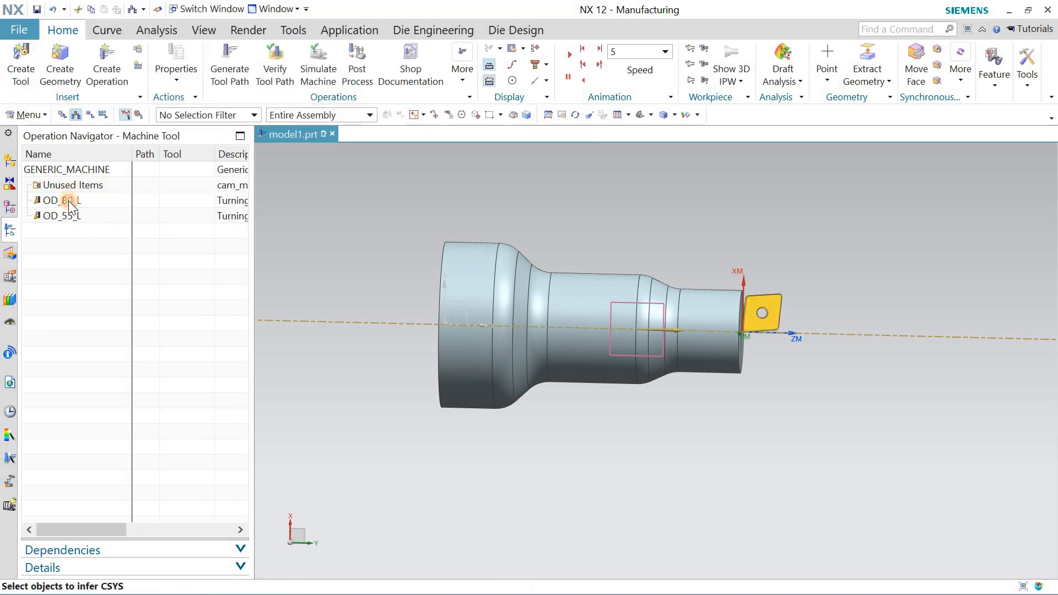
{"action": "left_click", "coordinate": [71, 217]}
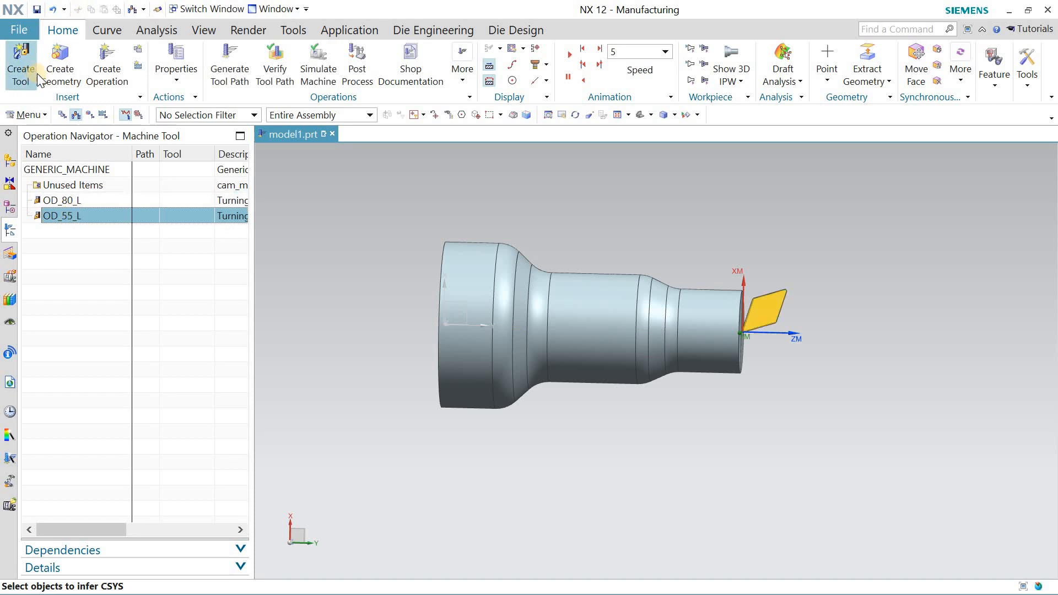
{"action": "left_click", "coordinate": [21, 63]}
{"action": "left_click", "coordinate": [193, 52]}
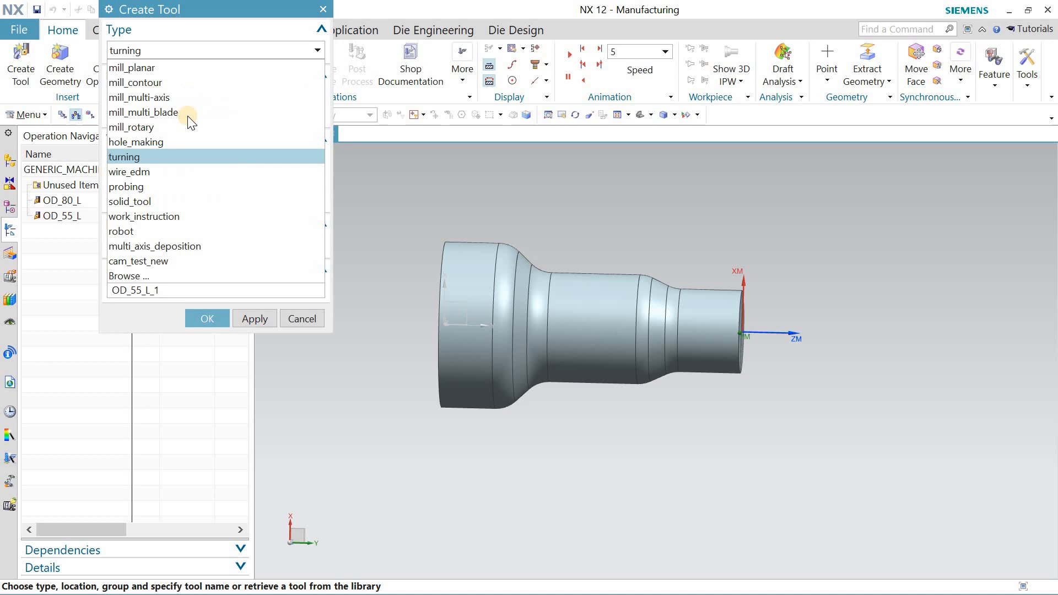
{"action": "left_click", "coordinate": [187, 150]}
{"action": "left_click", "coordinate": [206, 161]}
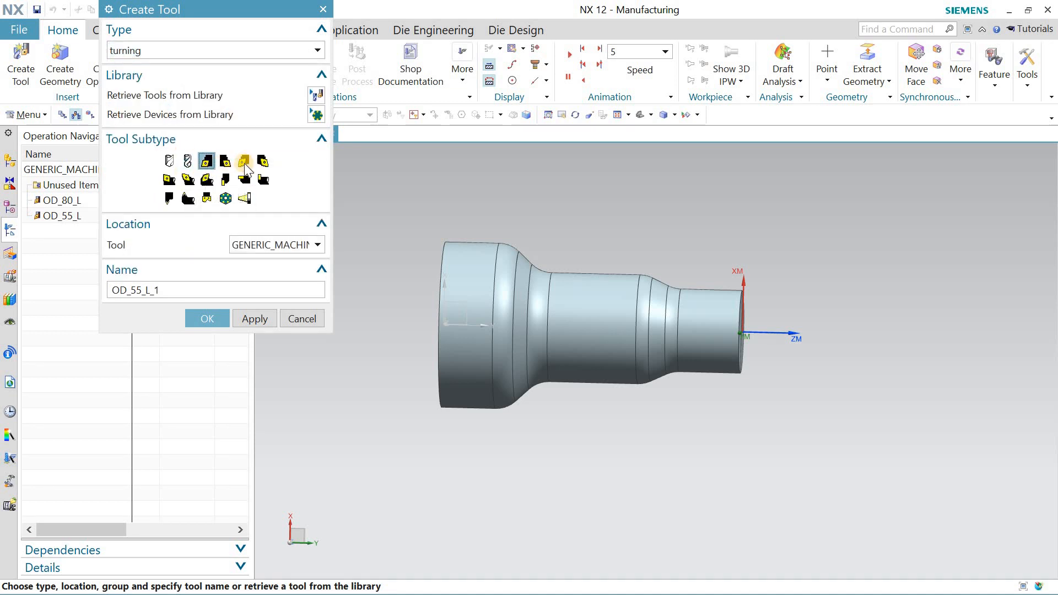
{"action": "left_click", "coordinate": [244, 162]}
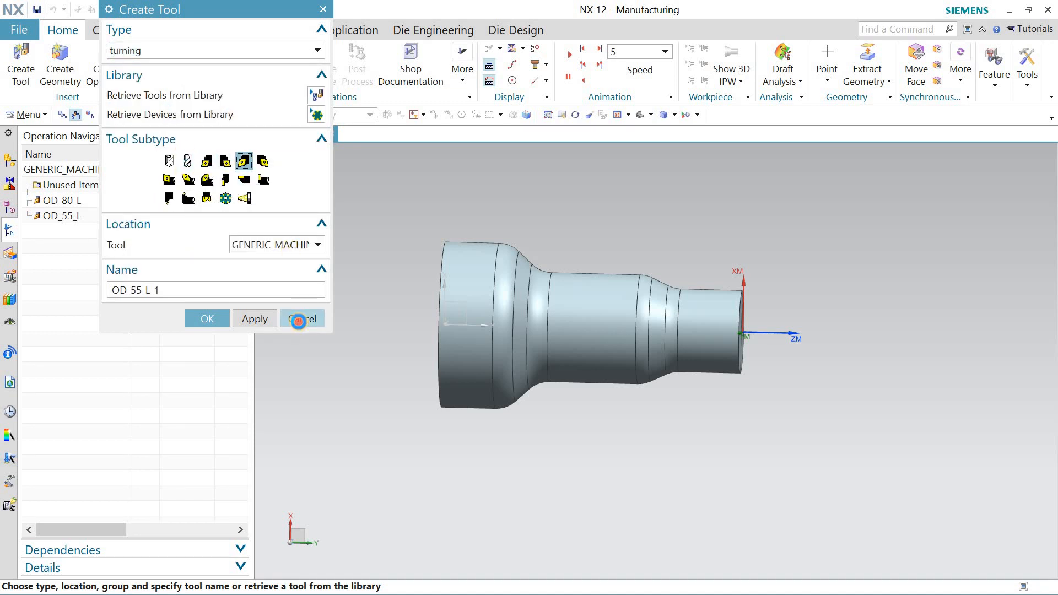
{"action": "left_click", "coordinate": [298, 321]}
Create a ROUGH_TURN_OD turning operation in NC_PROGRAM using tool OD_80_L, geometry TURNING_WORKPIECE and method LATHE_ROUGH
{"action": "left_click", "coordinate": [103, 65]}
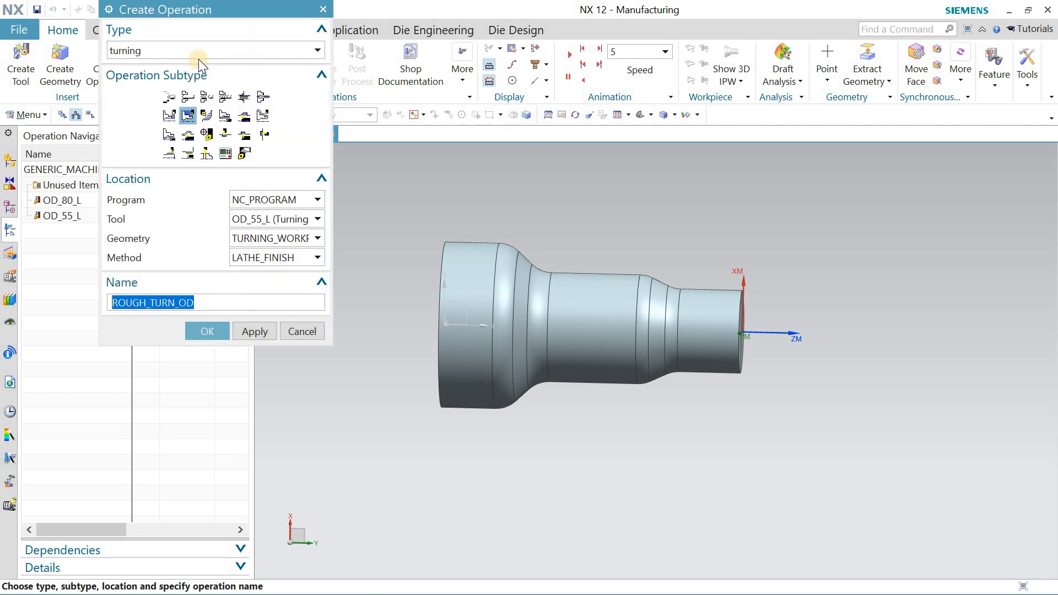
{"action": "left_click", "coordinate": [199, 50]}
{"action": "left_click", "coordinate": [172, 154]}
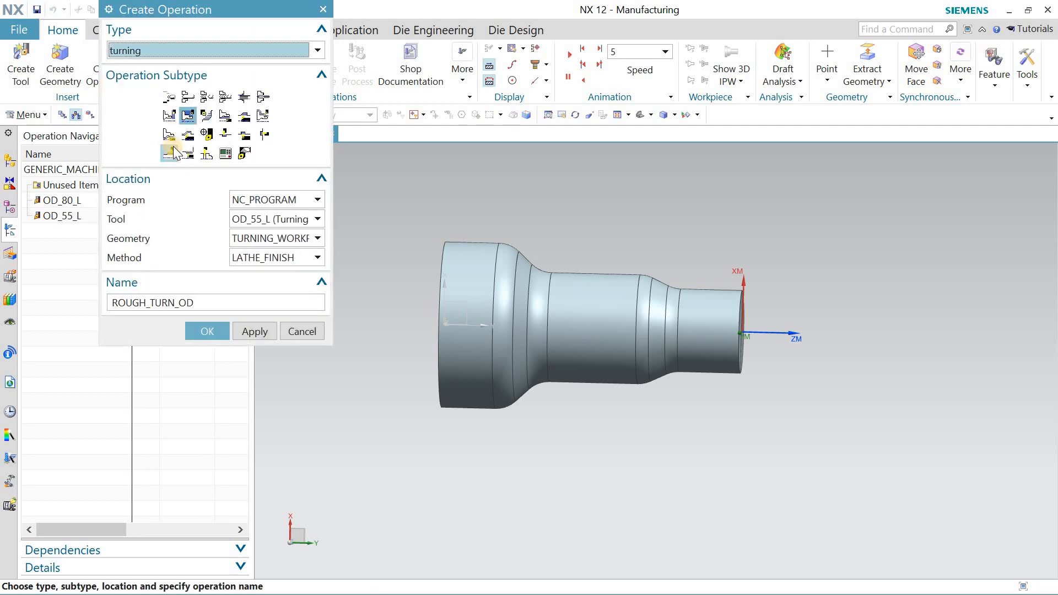
{"action": "left_click", "coordinate": [187, 117]}
{"action": "left_click", "coordinate": [260, 202]}
{"action": "left_click", "coordinate": [265, 217]}
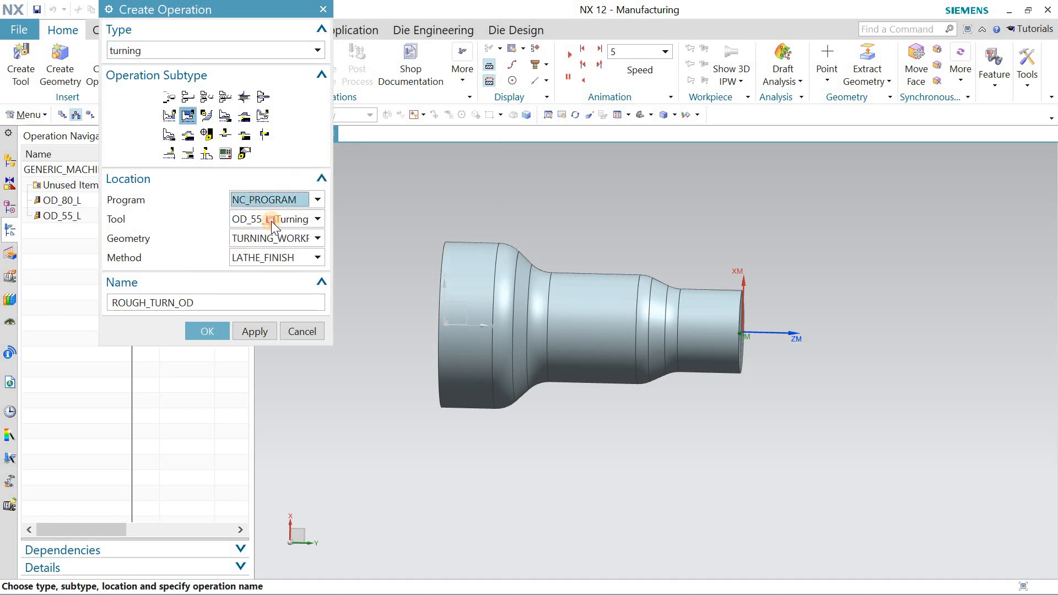
{"action": "left_click", "coordinate": [271, 221]}
{"action": "left_click", "coordinate": [276, 267]}
{"action": "left_click", "coordinate": [276, 241]}
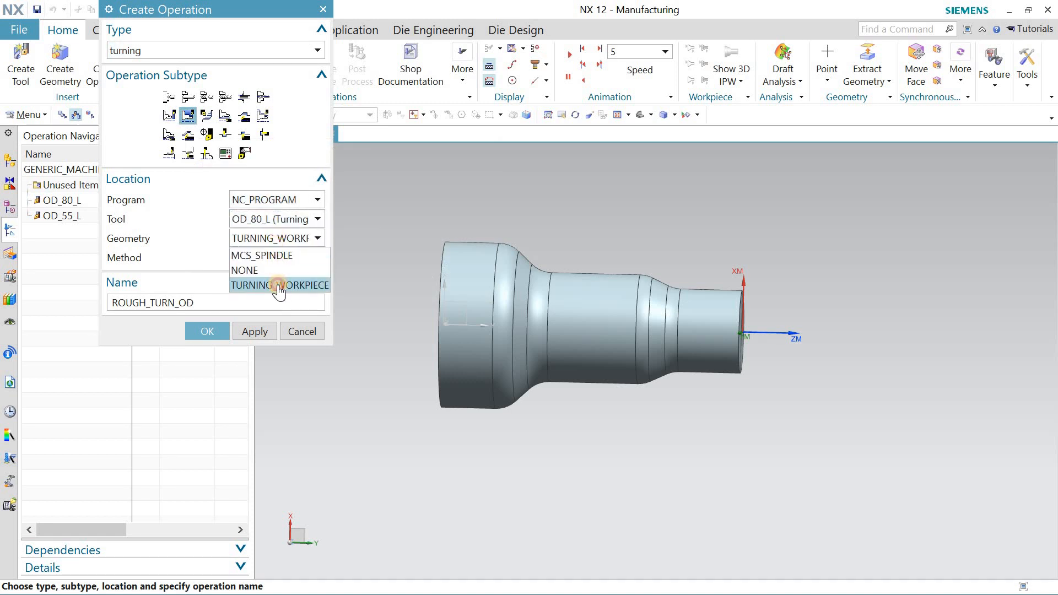
{"action": "left_click", "coordinate": [278, 285]}
{"action": "left_click", "coordinate": [276, 258]}
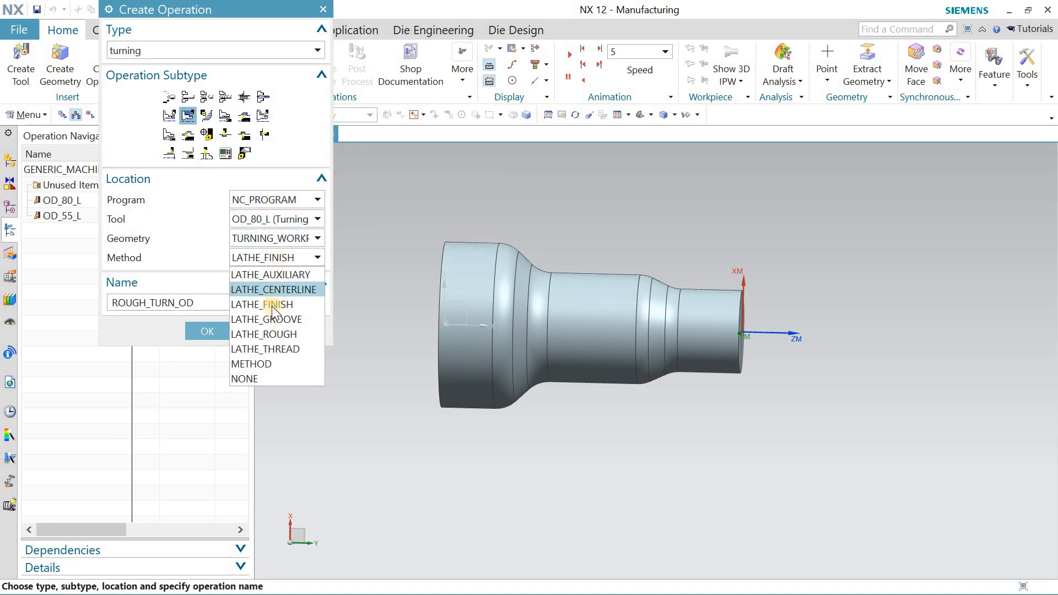
{"action": "left_click", "coordinate": [274, 335]}
{"action": "left_click", "coordinate": [207, 332]}
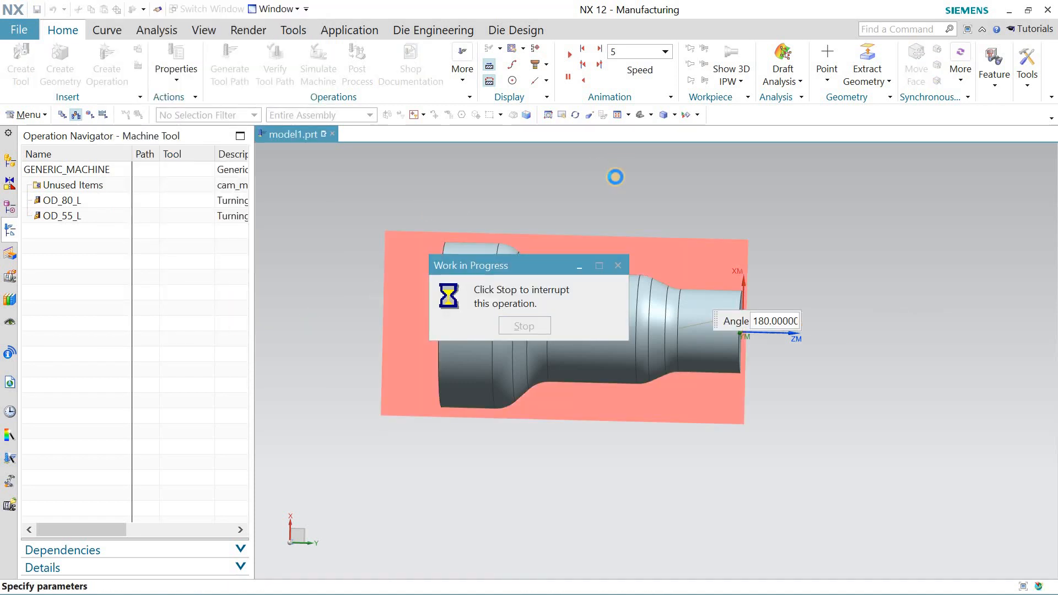
Display the custom part boundary data and the cut regions of the ROUGH_TURN_OD operation
{"action": "middle_click_drag", "start_coordinate": [598, 193], "coordinate": [567, 205]}
{"action": "left_click", "coordinate": [316, 68]}
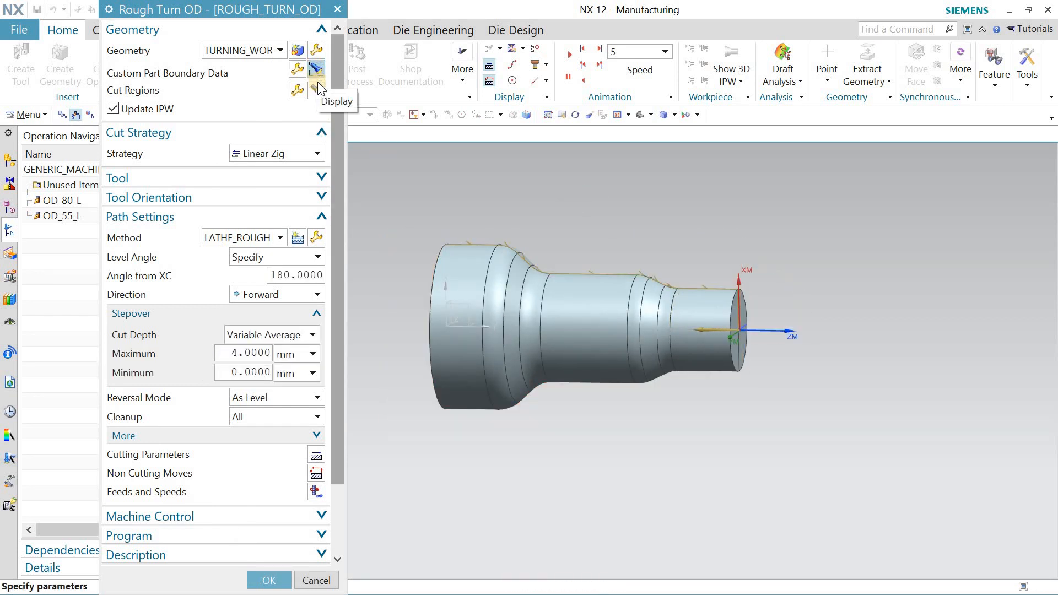
{"action": "left_click", "coordinate": [316, 90]}
Set the cut strategy to Linear Zig Zag and check the tool orientation settings
{"action": "scroll", "coordinate": [335, 124], "scroll_direction": "down", "scroll_amount": 3}
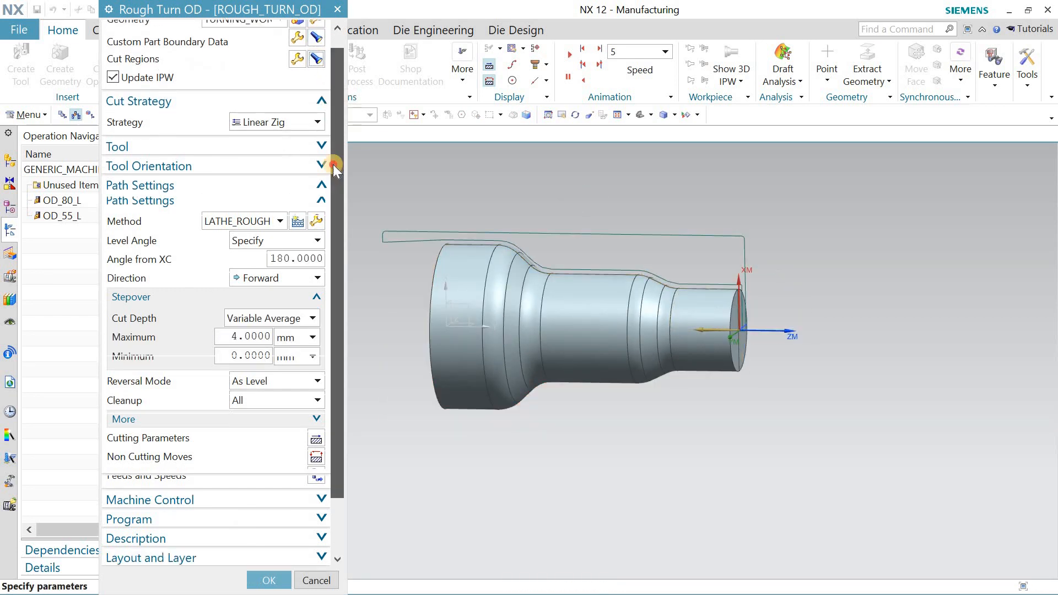
{"action": "left_click", "coordinate": [299, 105]}
{"action": "left_click", "coordinate": [295, 134]}
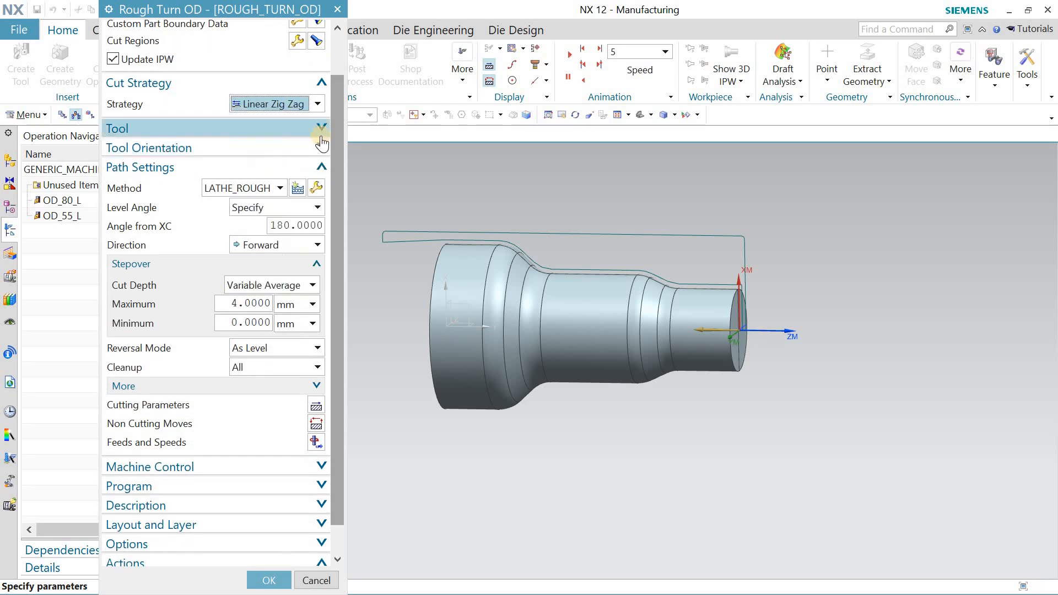
{"action": "left_click_drag", "start_coordinate": [335, 137], "coordinate": [336, 155]}
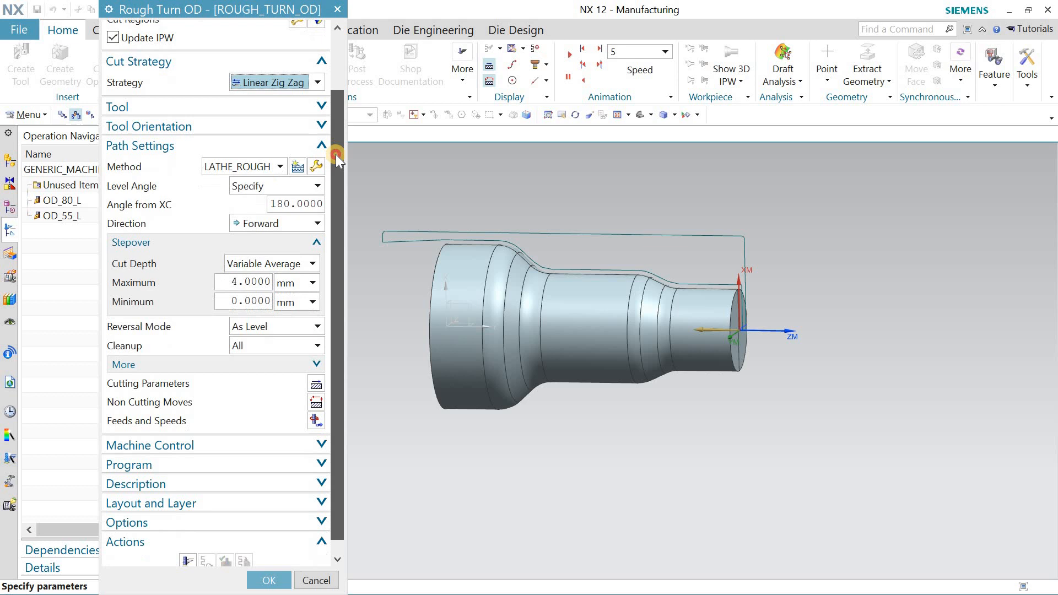
{"action": "left_click", "coordinate": [297, 110]}
{"action": "left_click", "coordinate": [298, 110]}
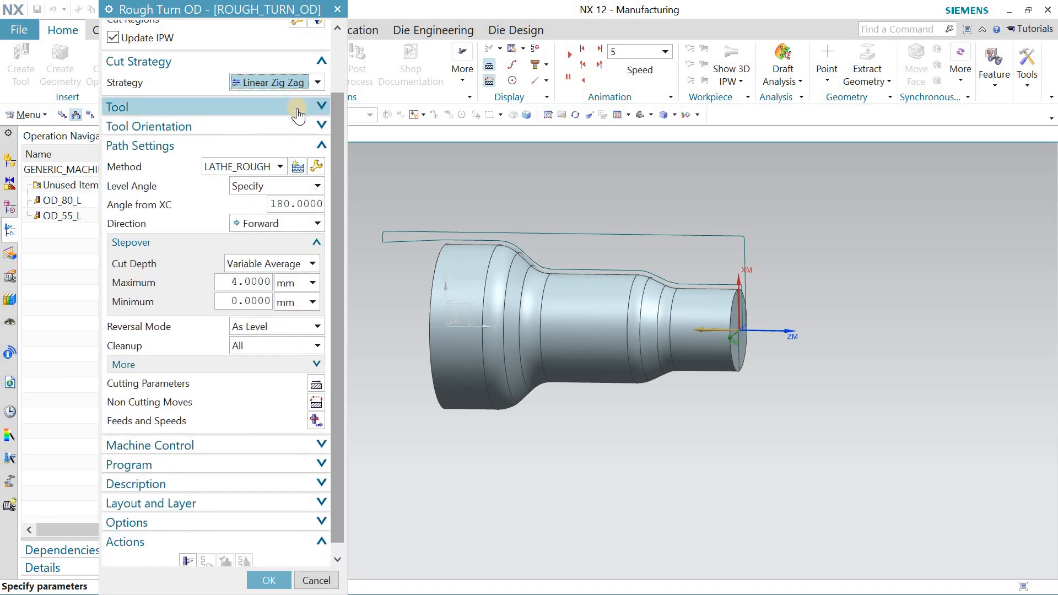
{"action": "left_click", "coordinate": [297, 135]}
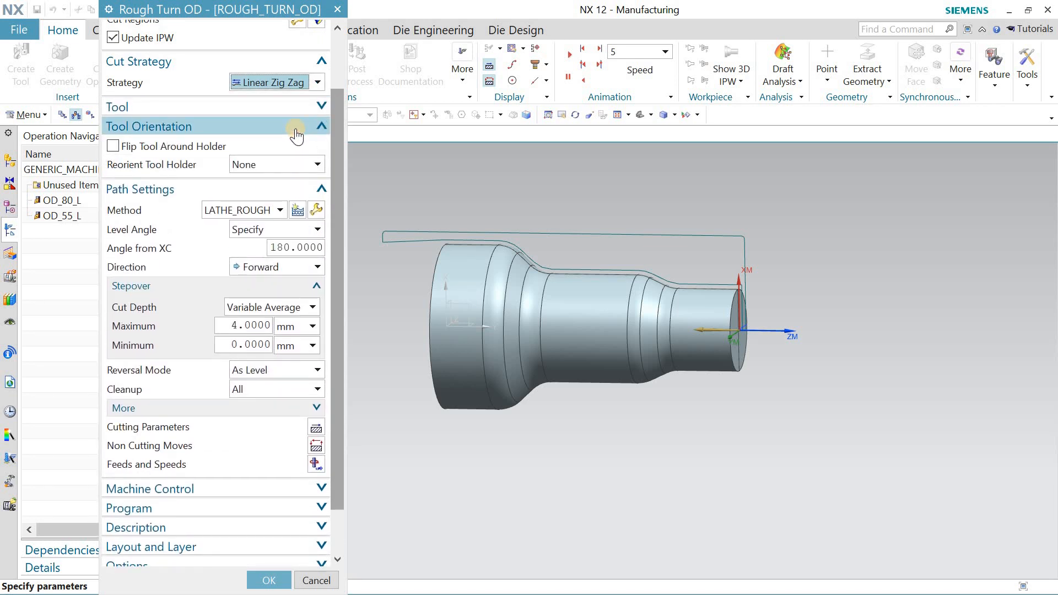
{"action": "left_click", "coordinate": [296, 135]}
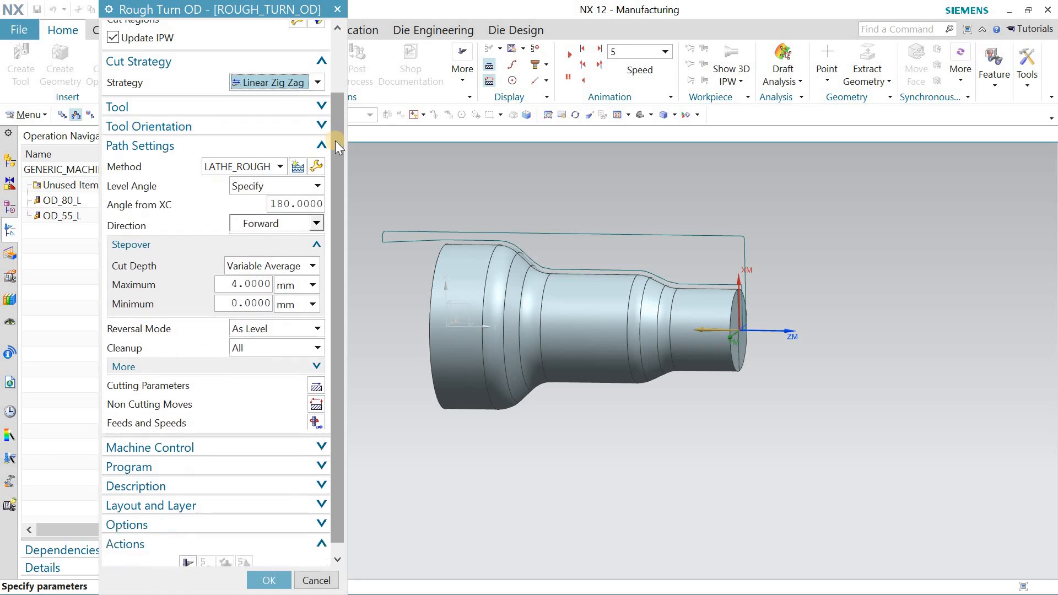
{"action": "left_click_drag", "start_coordinate": [335, 140], "coordinate": [335, 172]}
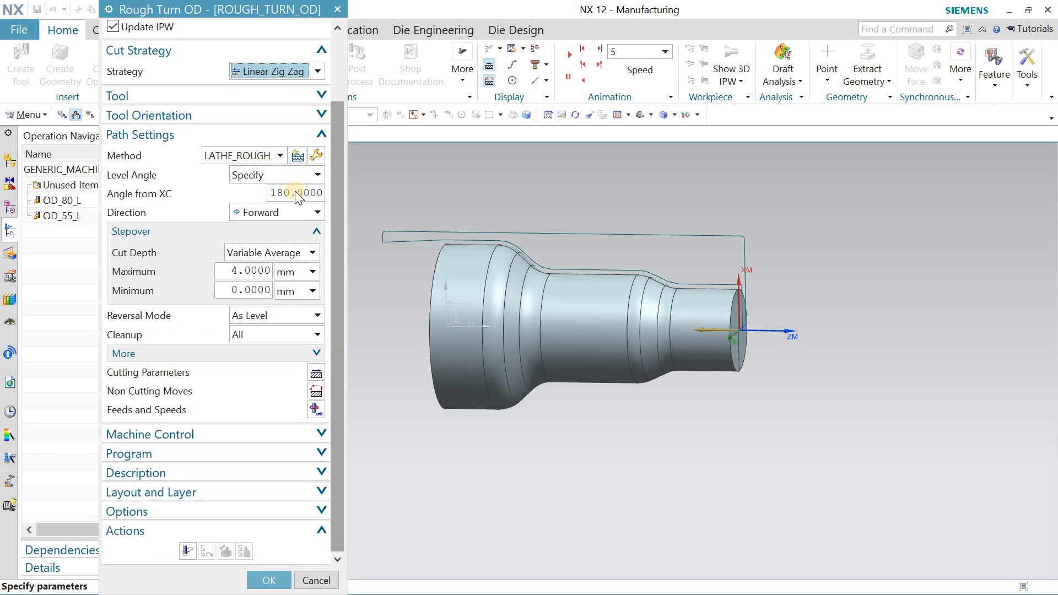
Set the reversal mode to Omit and generate the rough turning tool path
{"action": "left_click", "coordinate": [276, 316]}
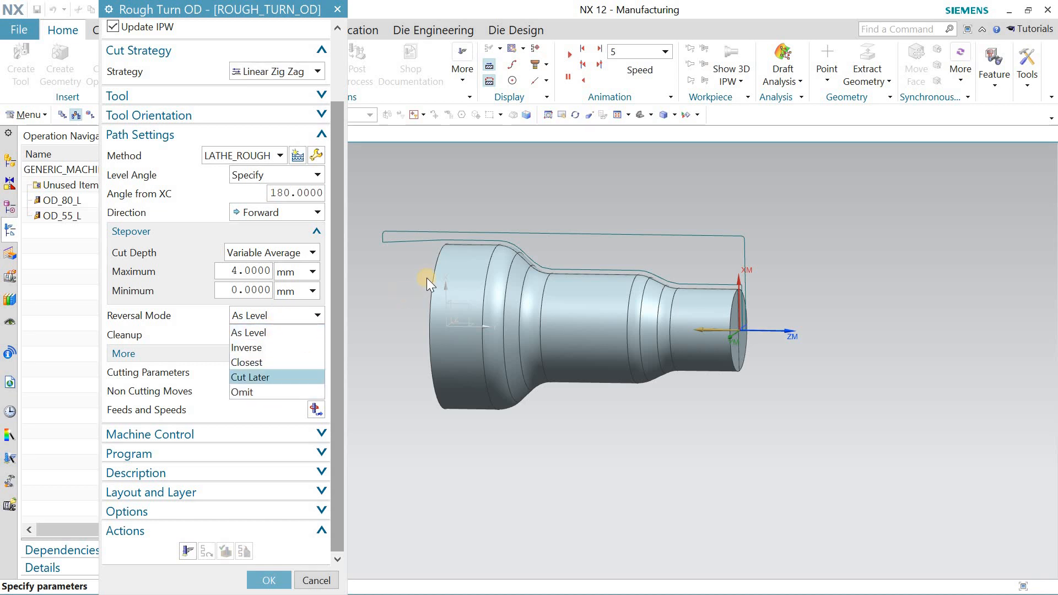
{"action": "key", "text": "Up"}
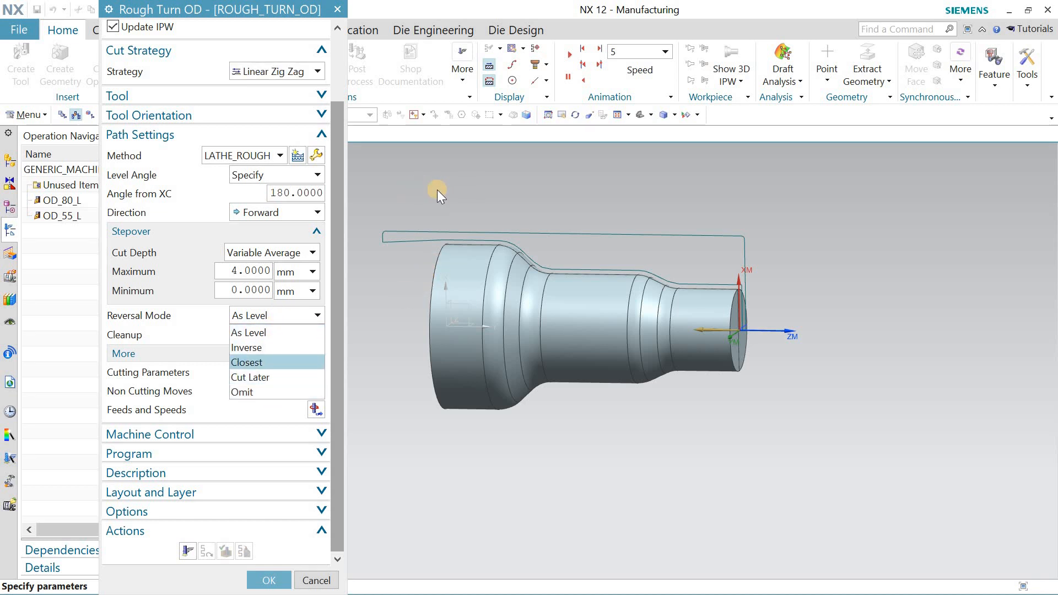
{"action": "left_click", "coordinate": [290, 315]}
{"action": "right_click_drag", "start_coordinate": [444, 187], "coordinate": [450, 225]}
{"action": "left_click", "coordinate": [279, 314]}
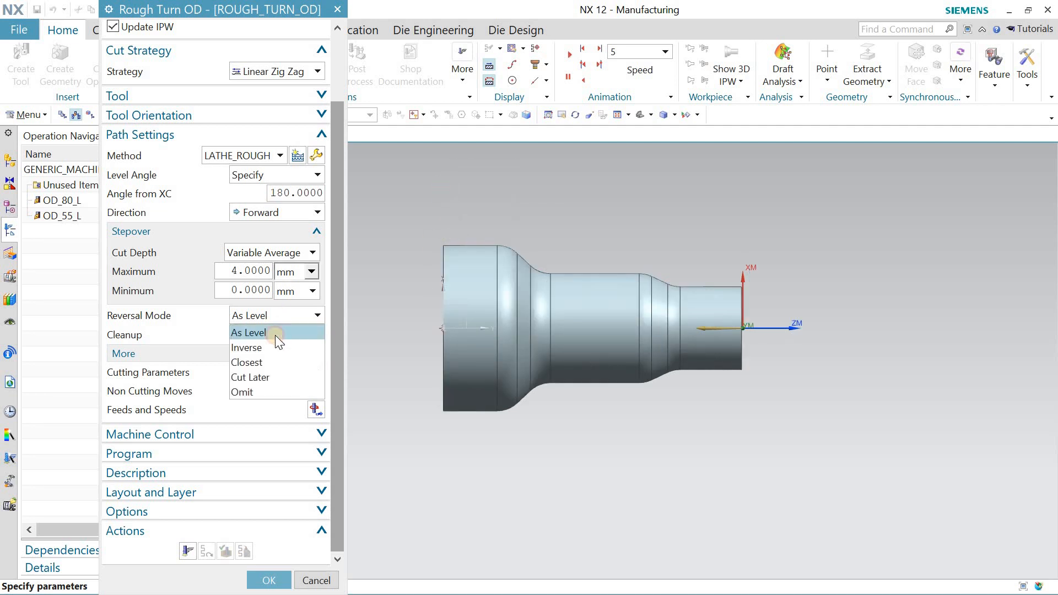
{"action": "left_click", "coordinate": [266, 389]}
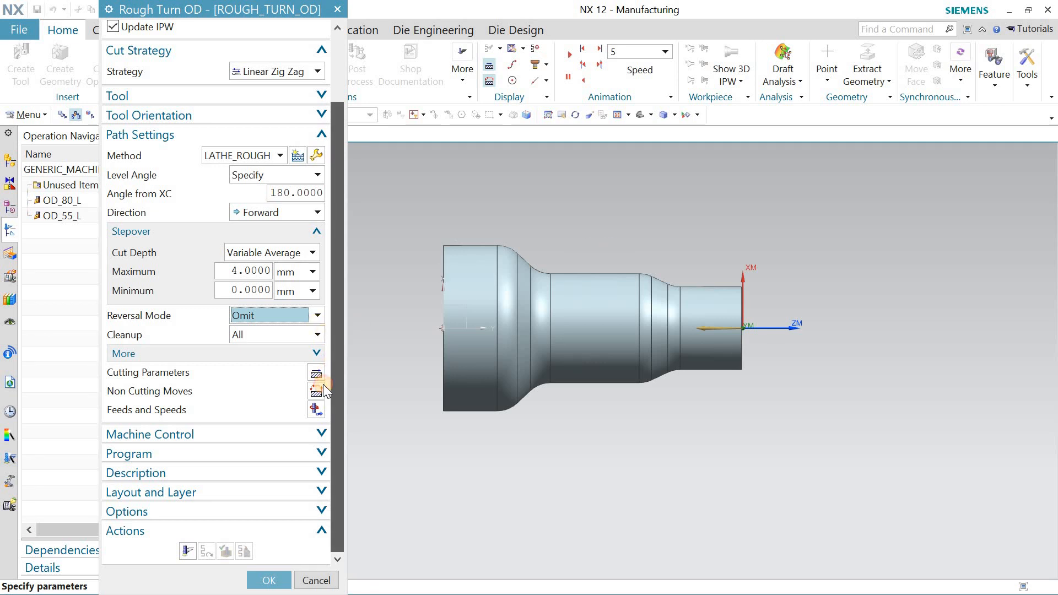
{"action": "left_click", "coordinate": [188, 549]}
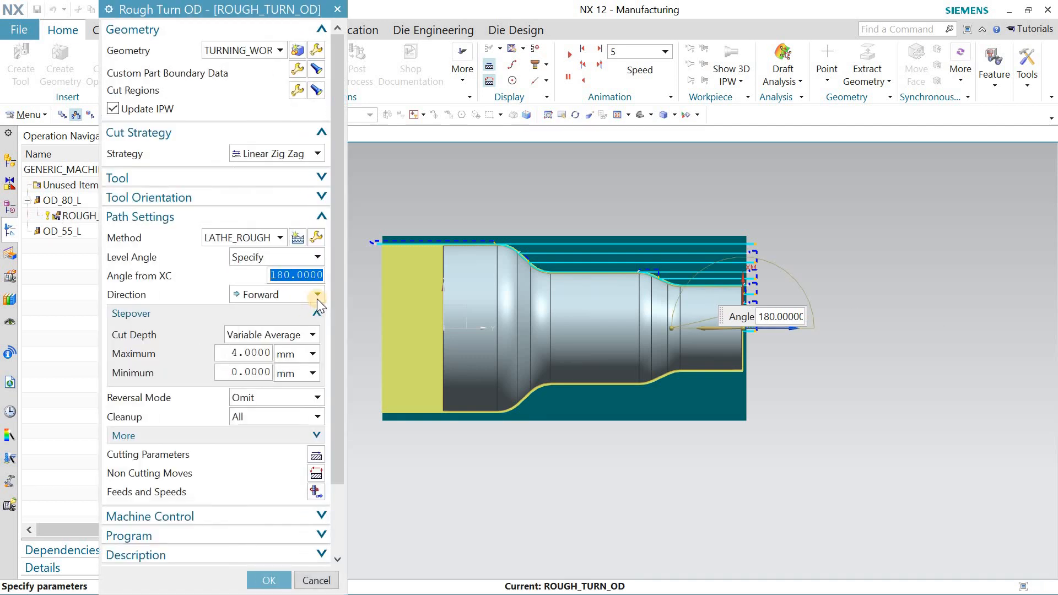
Set the maximum cut depth of the stepover to 2 mm and regenerate the tool path
{"action": "left_click_drag", "start_coordinate": [336, 286], "coordinate": [336, 354]}
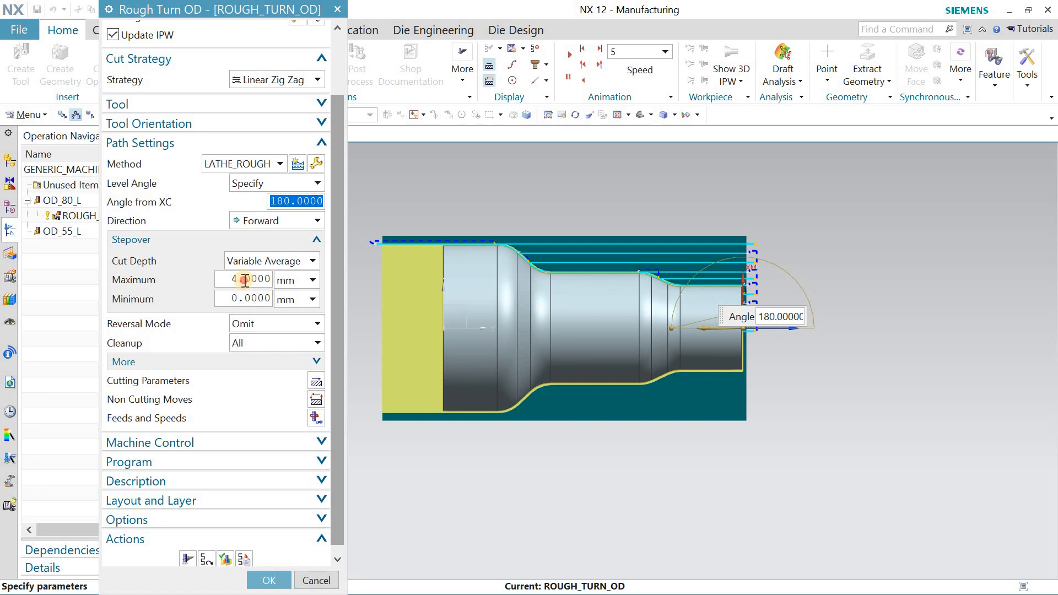
{"action": "left_click", "coordinate": [245, 280]}
{"action": "type", "text": "2"}
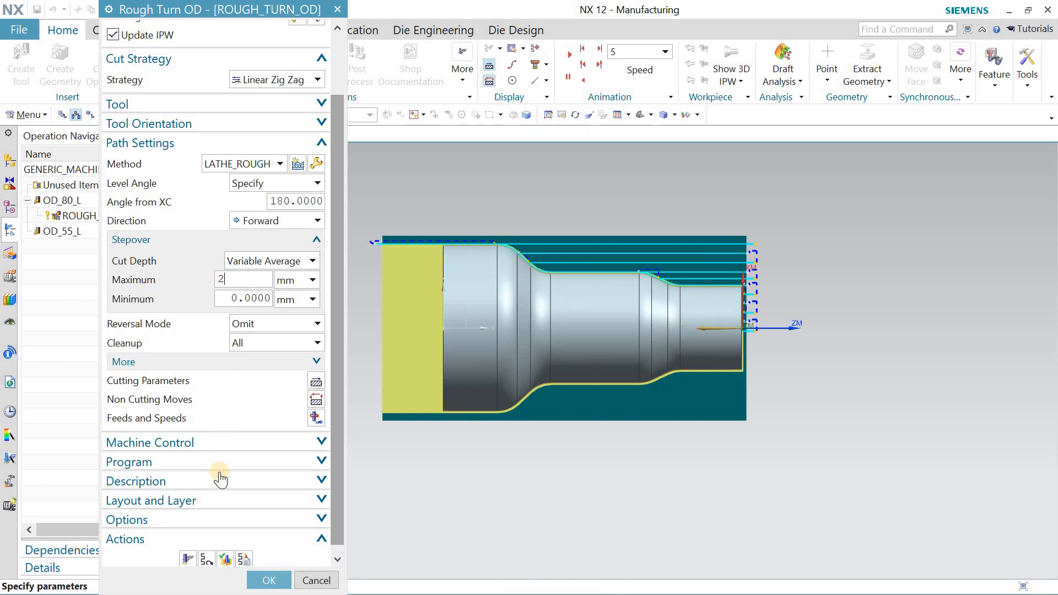
{"action": "left_click", "coordinate": [189, 559]}
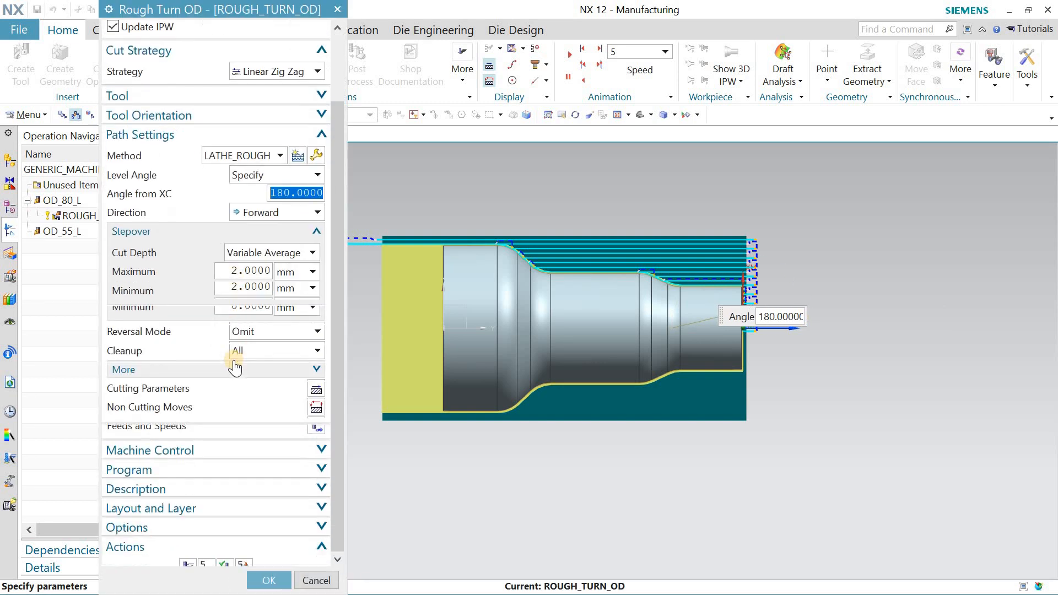
Simulate the rough turning tool path in 3D and accept the ROUGH_TURN_OD operation
{"action": "left_click", "coordinate": [228, 551]}
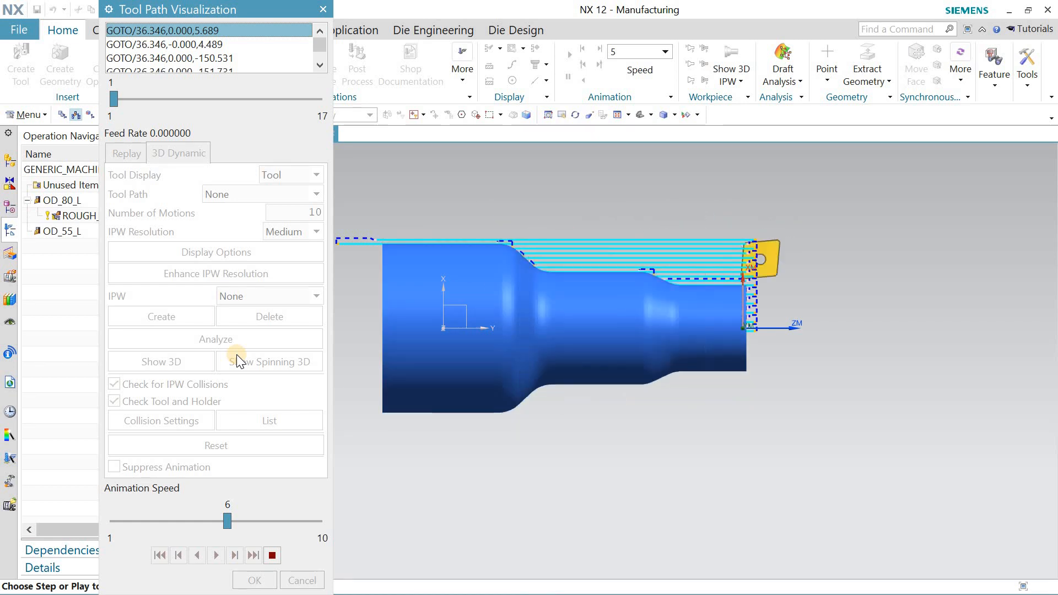
{"action": "left_click", "coordinate": [254, 580]}
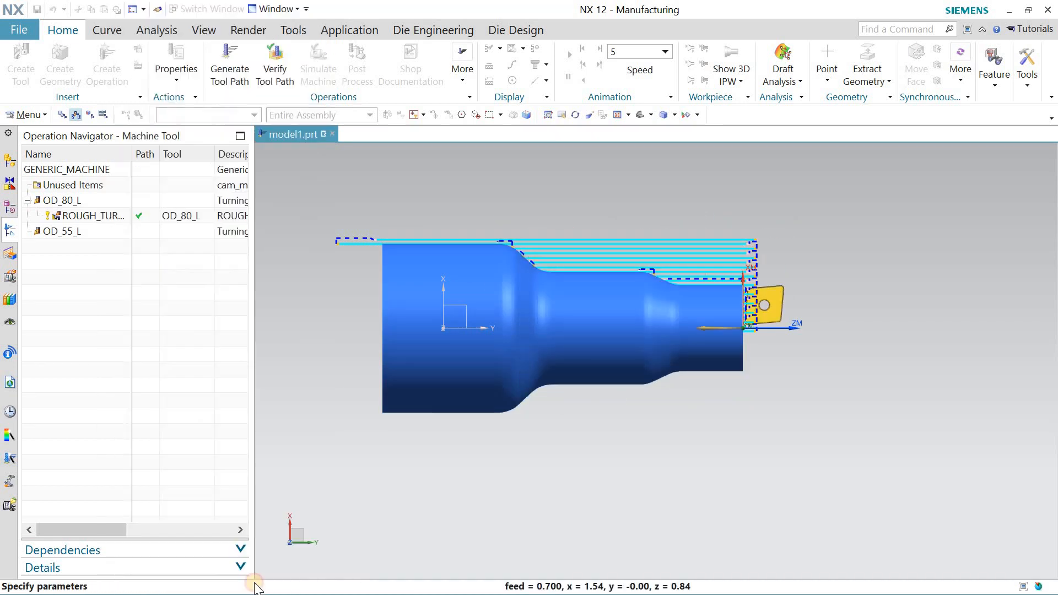
{"action": "left_click", "coordinate": [255, 580]}
{"action": "left_click", "coordinate": [170, 369]}
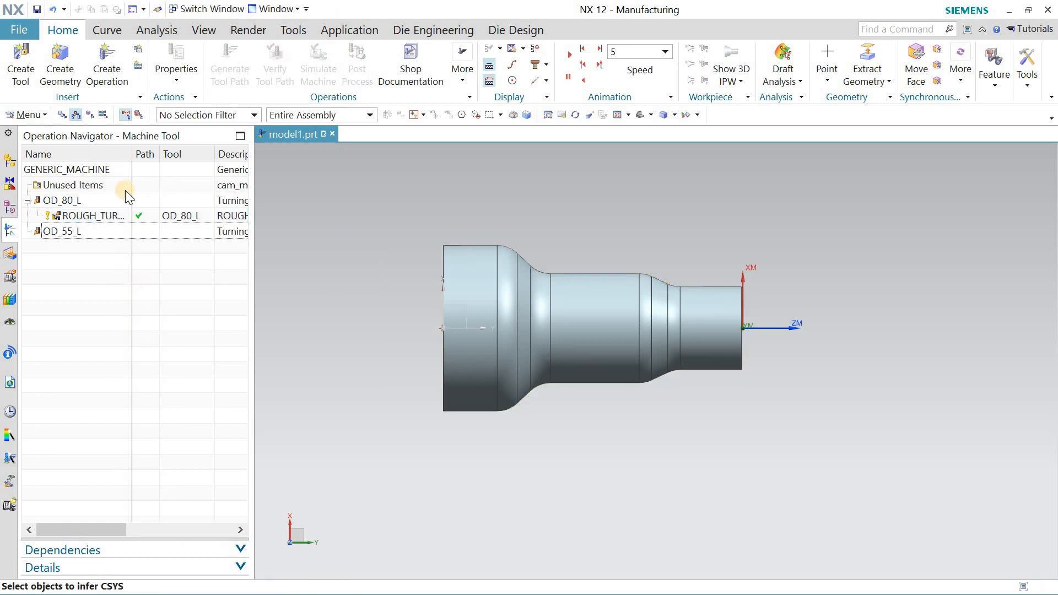
Create a FINISH_TURN_OD turning operation with tool OD_80_L, the turning workpiece geometry and the LATHE_FINISH method
{"action": "left_click", "coordinate": [108, 88]}
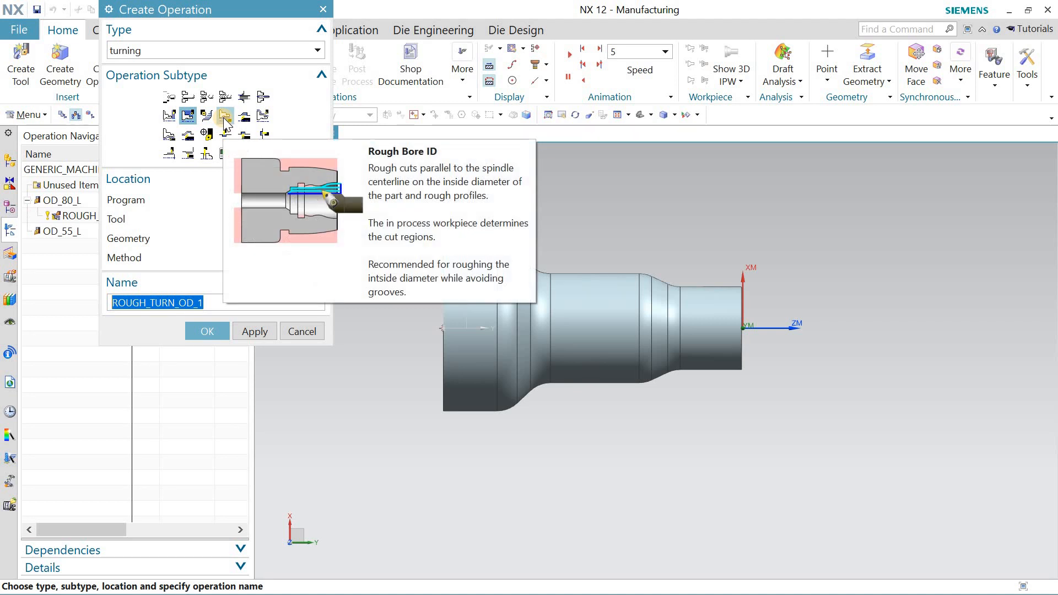
{"action": "left_click", "coordinate": [263, 115]}
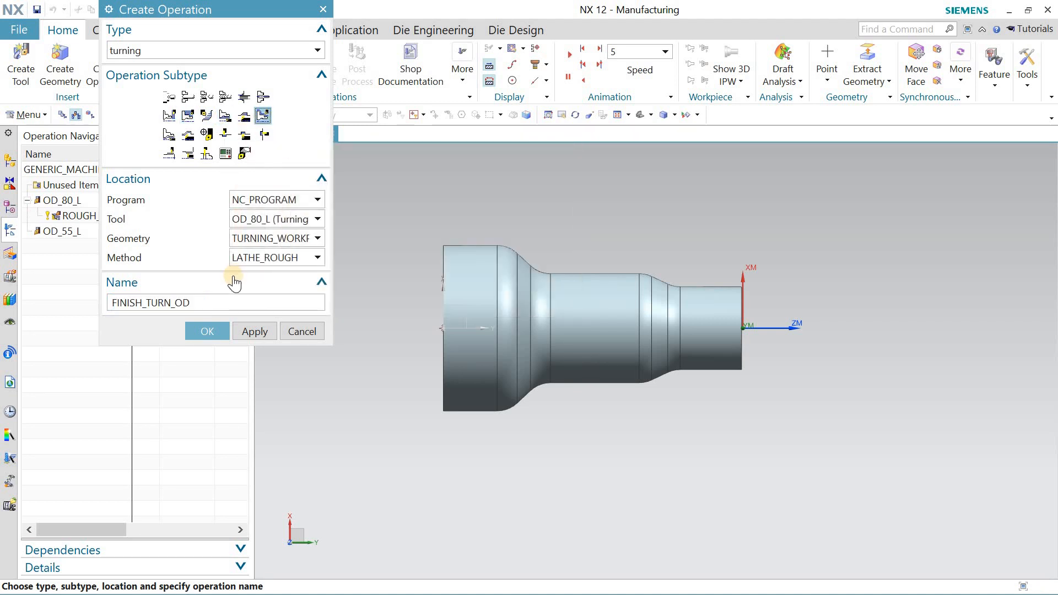
{"action": "left_click", "coordinate": [278, 238]}
{"action": "left_click", "coordinate": [280, 284]}
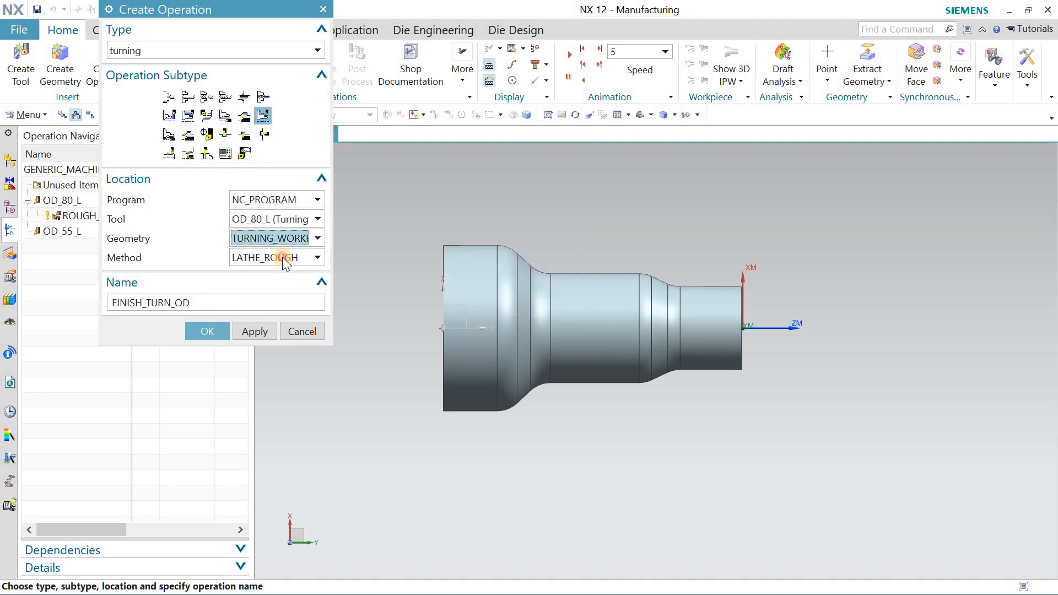
{"action": "left_click", "coordinate": [282, 257]}
{"action": "left_click", "coordinate": [277, 306]}
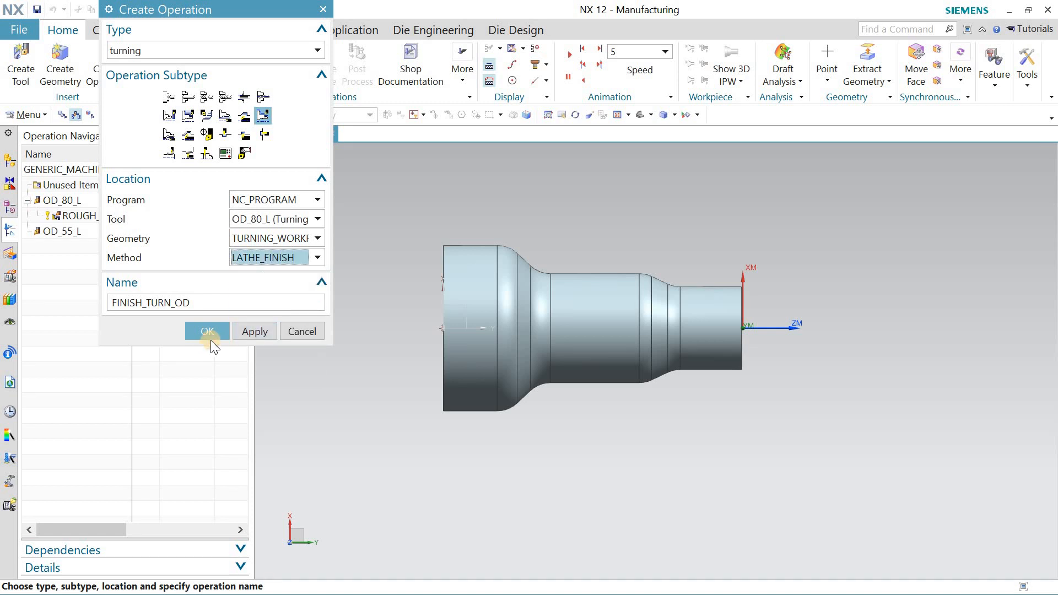
{"action": "left_click", "coordinate": [210, 340]}
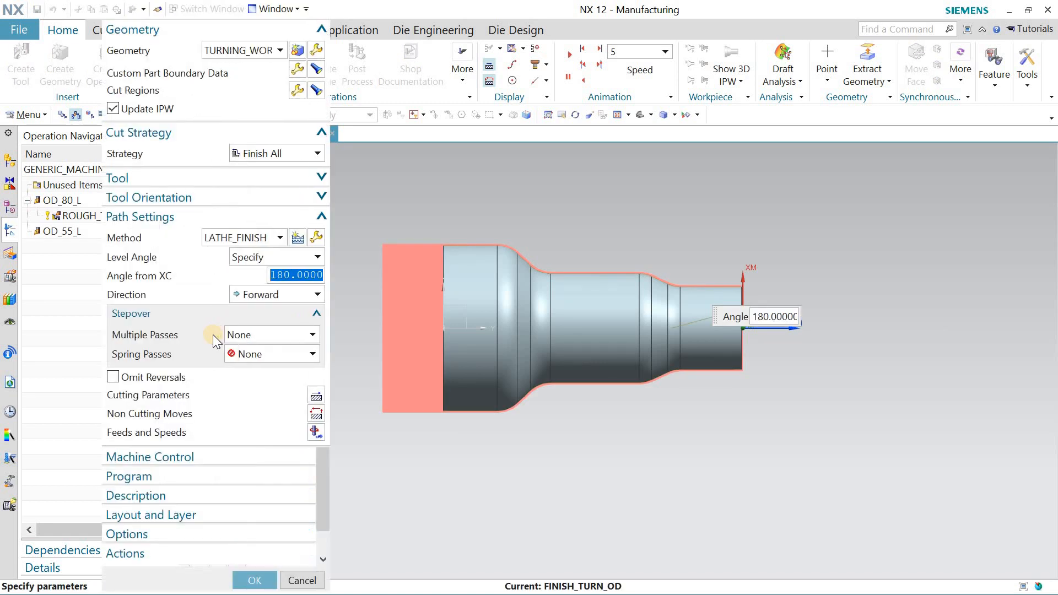
Check the spring passes options and display the custom part boundary data and cut regions of the finishing operation
{"action": "left_click", "coordinate": [264, 353]}
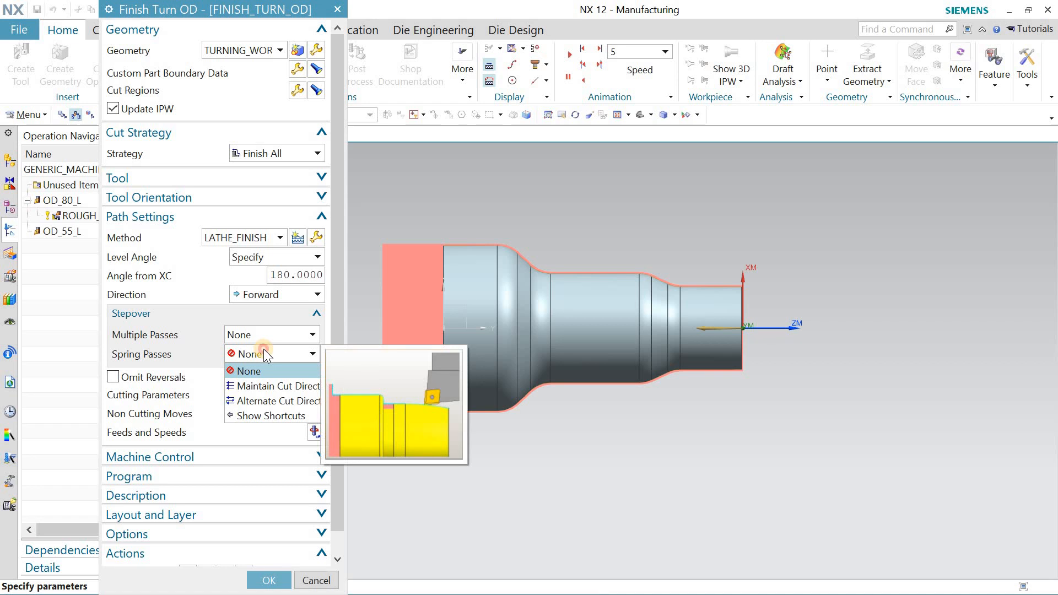
{"action": "left_click", "coordinate": [264, 350]}
{"action": "left_click", "coordinate": [319, 71]}
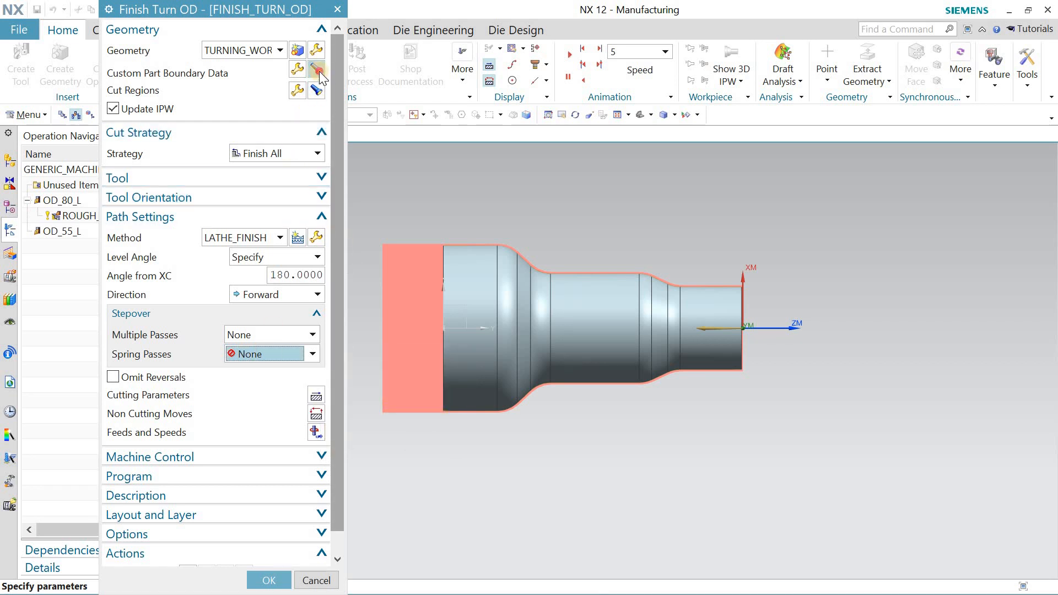
{"action": "left_click", "coordinate": [317, 92]}
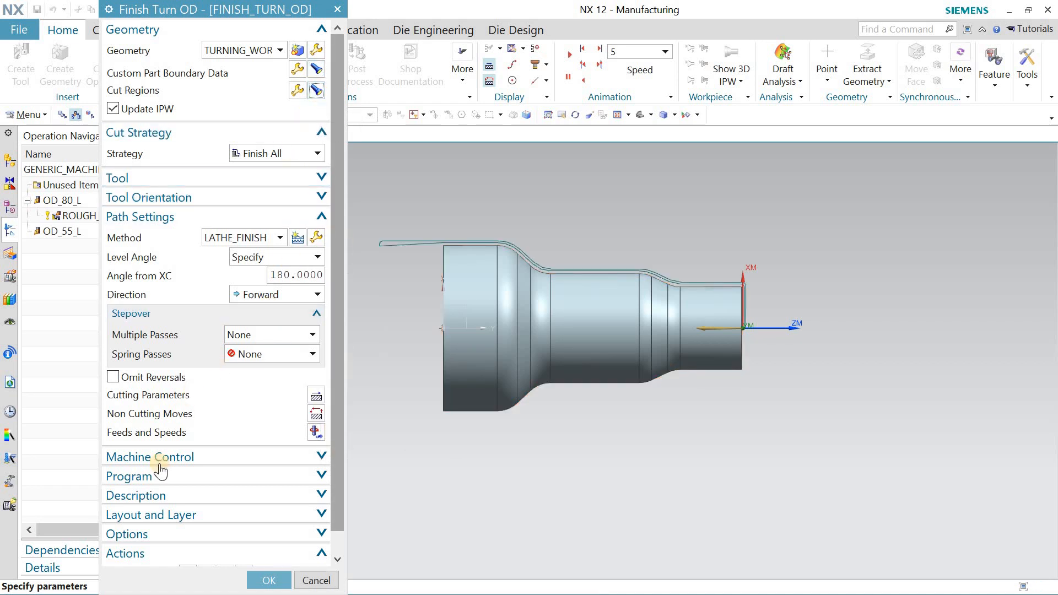
Generate the finish turning tool path of FINISH_TURN_OD
{"action": "scroll", "coordinate": [197, 452], "scroll_direction": "down", "scroll_amount": 3}
{"action": "left_click", "coordinate": [183, 547]}
{"action": "left_click", "coordinate": [226, 549]}
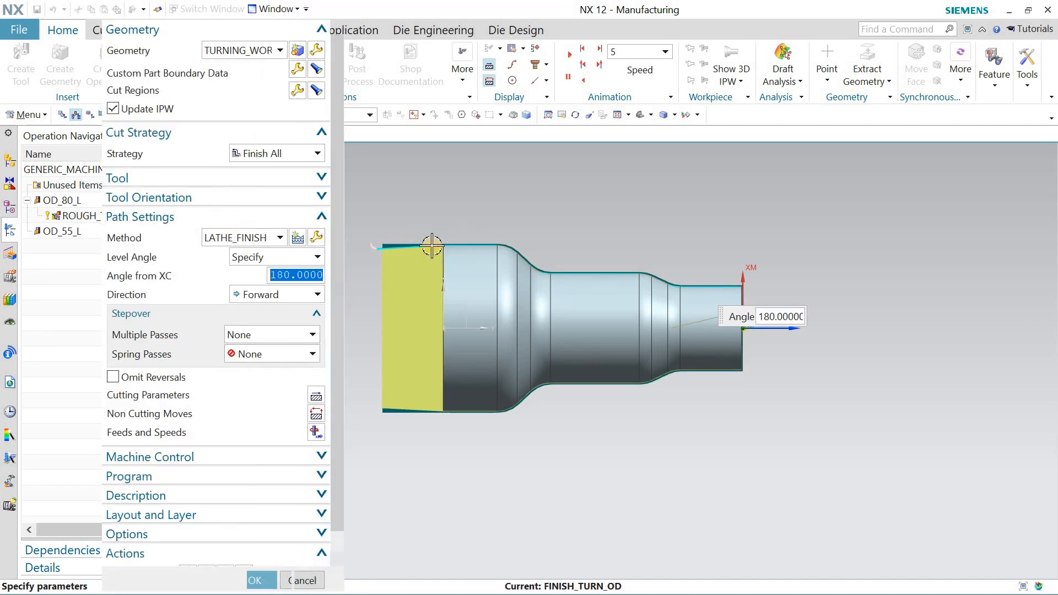
Keep the cut direction at Forward and set the spring passes to Maintain Cut Direction
{"action": "left_click", "coordinate": [287, 294]}
{"action": "left_click", "coordinate": [287, 293]}
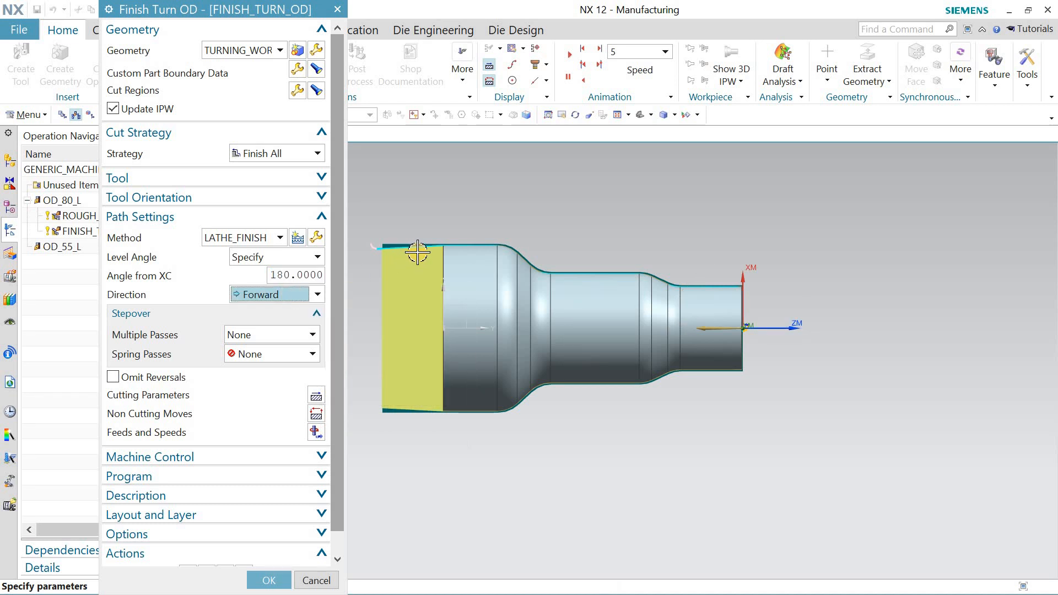
{"action": "left_click", "coordinate": [288, 354]}
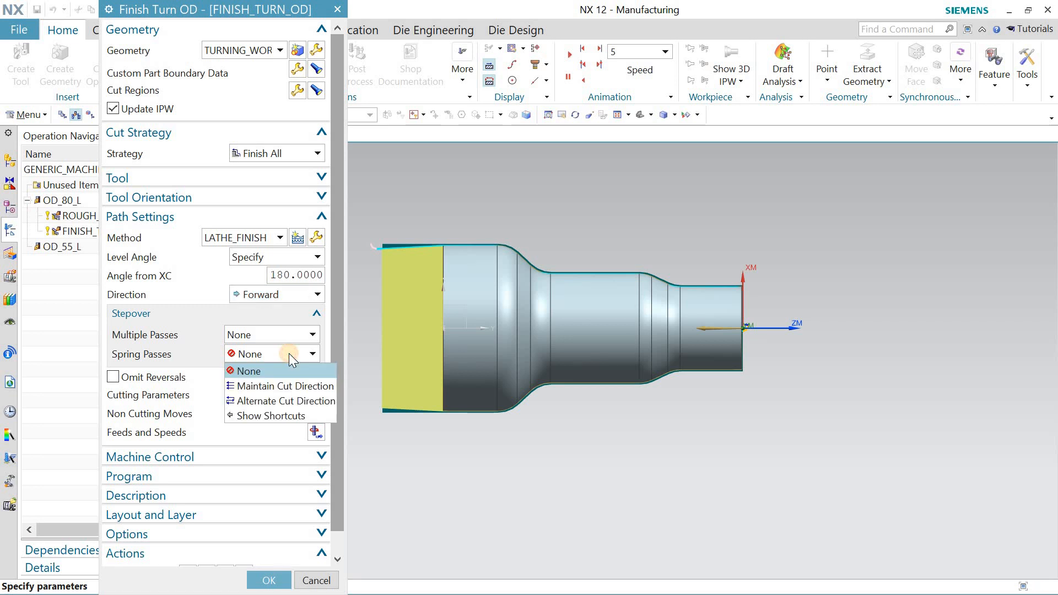
{"action": "left_click", "coordinate": [290, 350]}
{"action": "left_click", "coordinate": [292, 352]}
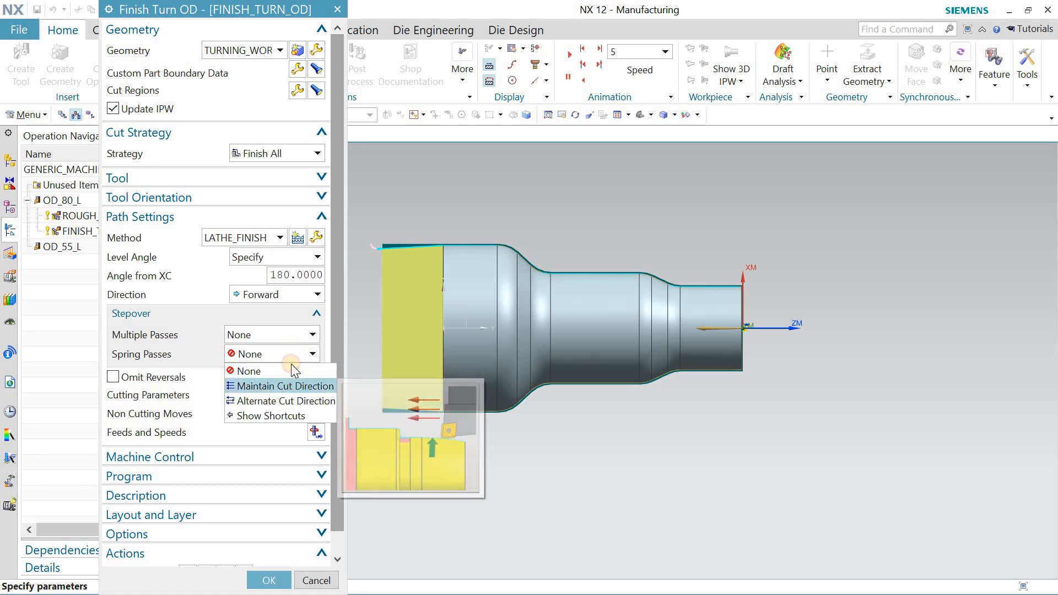
{"action": "left_click", "coordinate": [291, 386]}
Check the multiple passes, level angle and direction options, keeping None, Specify and Forward, and regenerate the finish tool path
{"action": "left_click", "coordinate": [287, 338]}
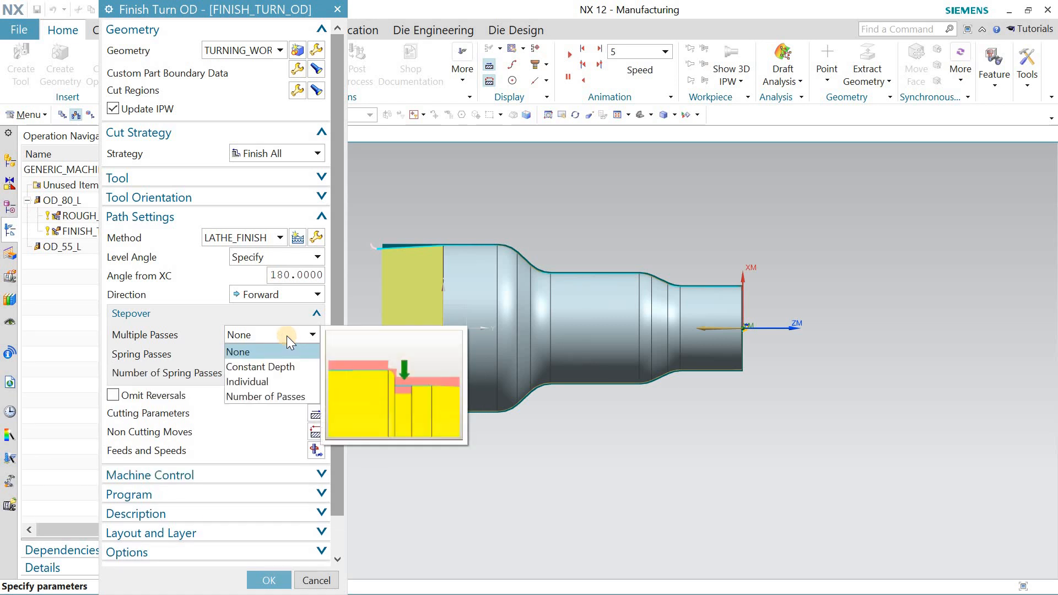
{"action": "left_click", "coordinate": [287, 333]}
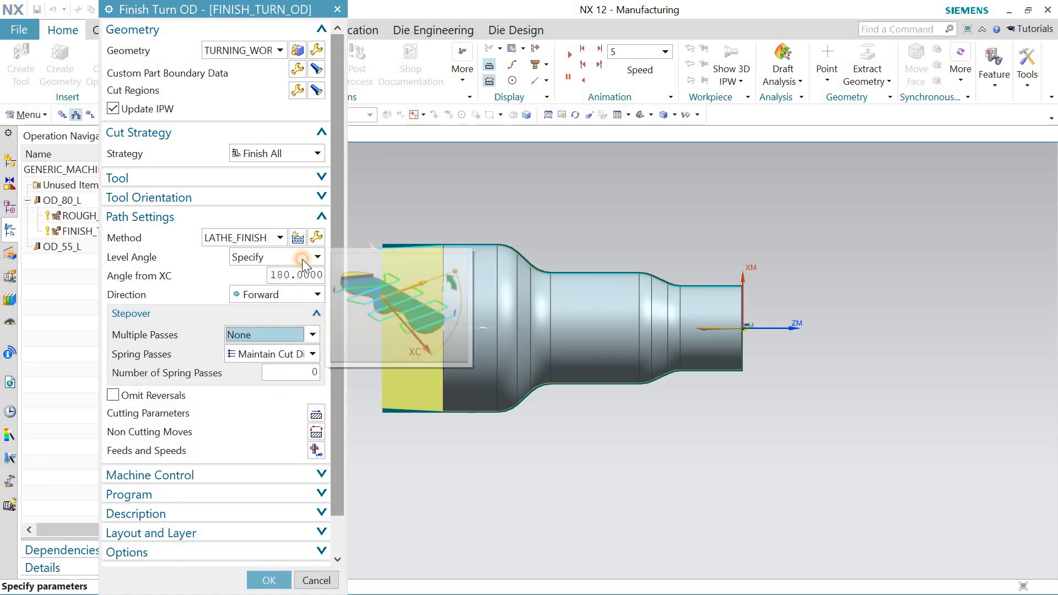
{"action": "left_click", "coordinate": [302, 259]}
{"action": "left_click", "coordinate": [302, 274]}
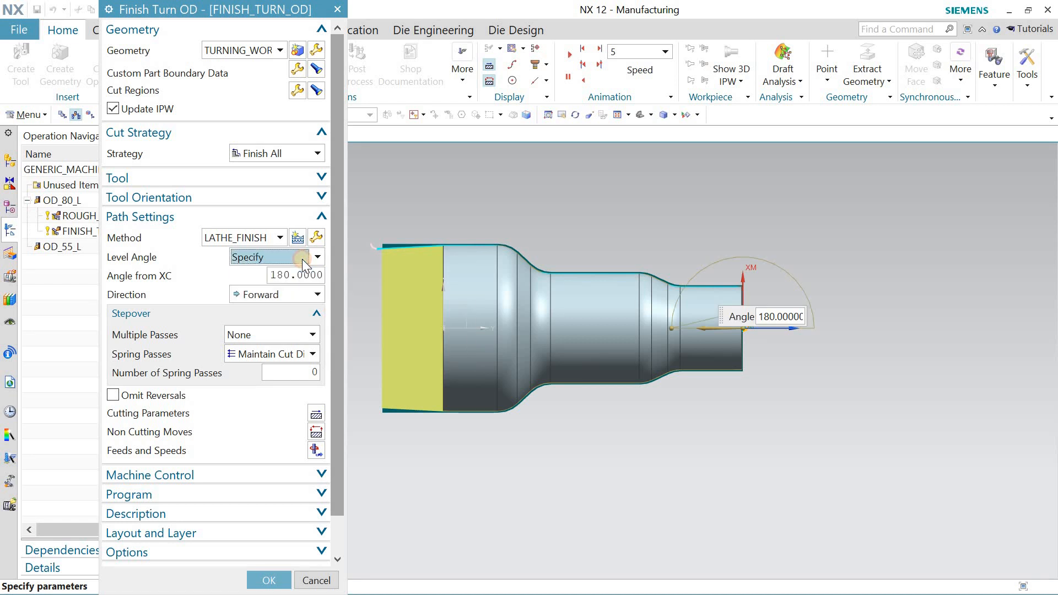
{"action": "left_click", "coordinate": [285, 292]}
{"action": "left_click", "coordinate": [284, 292]}
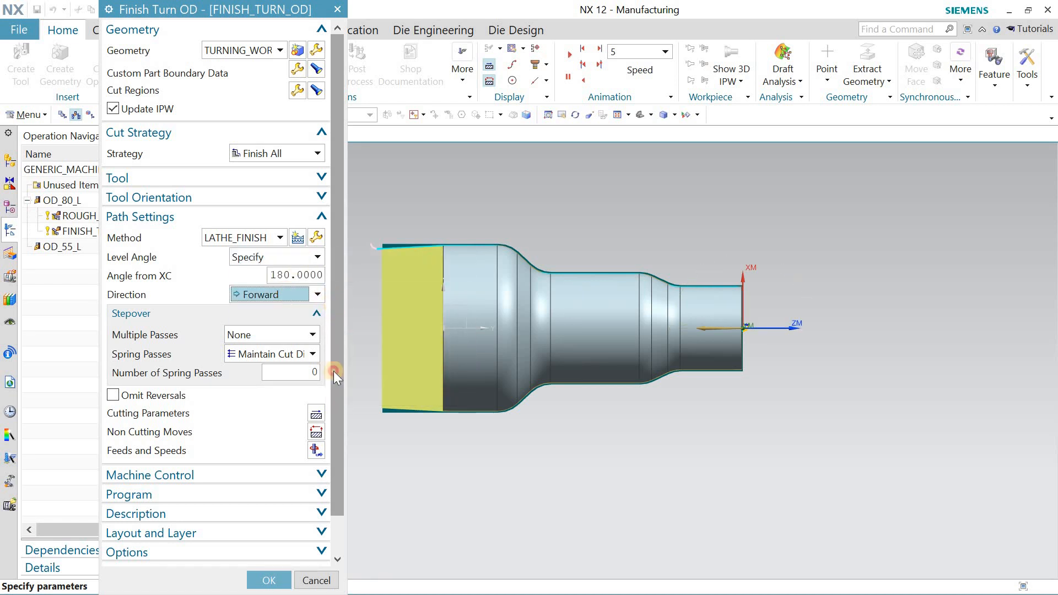
{"action": "scroll", "coordinate": [248, 521], "scroll_direction": "down", "scroll_amount": 2}
{"action": "left_click", "coordinate": [184, 550]}
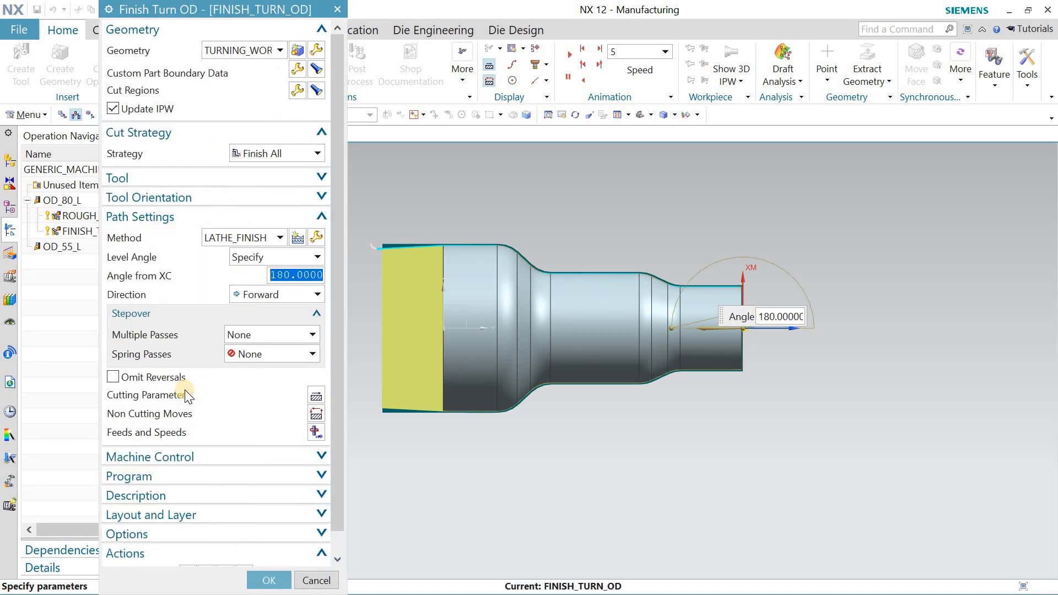
Review the stock and tolerance settings of the LATHE_FINISH method
{"action": "left_click", "coordinate": [321, 237]}
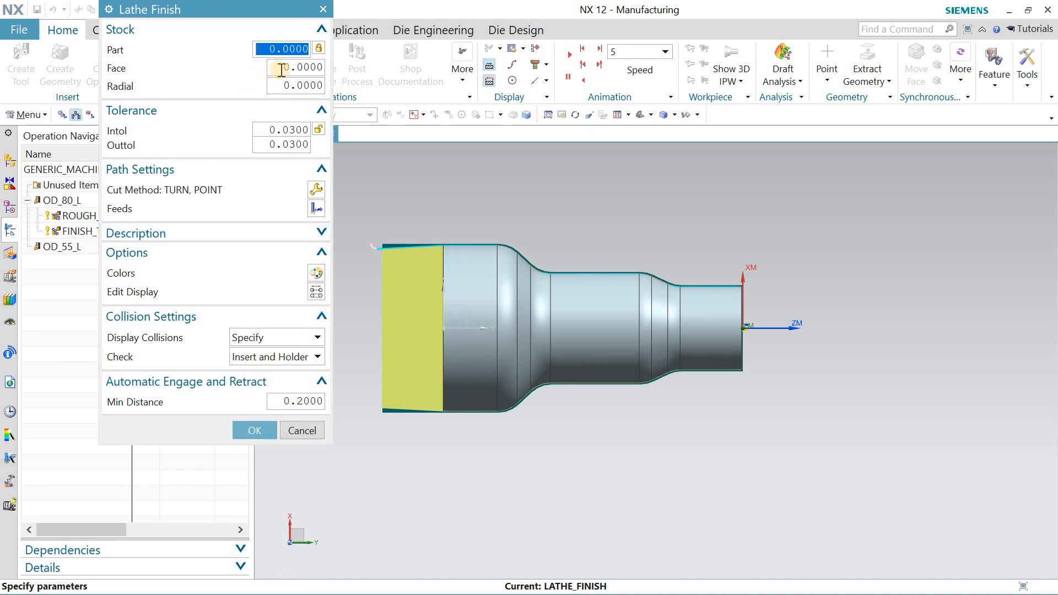
{"action": "left_click", "coordinate": [254, 430]}
{"action": "middle_click", "coordinate": [281, 388]}
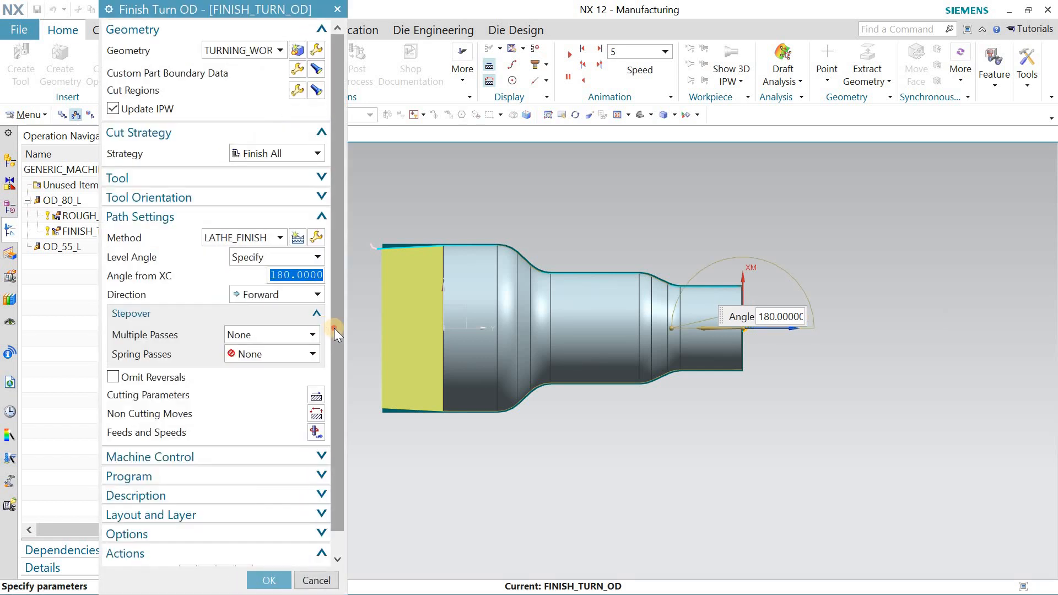
Try the finish tool path with Omit Reversals enabled, then disable the option and regenerate for comparison
{"action": "left_click_drag", "start_coordinate": [334, 328], "coordinate": [338, 408]}
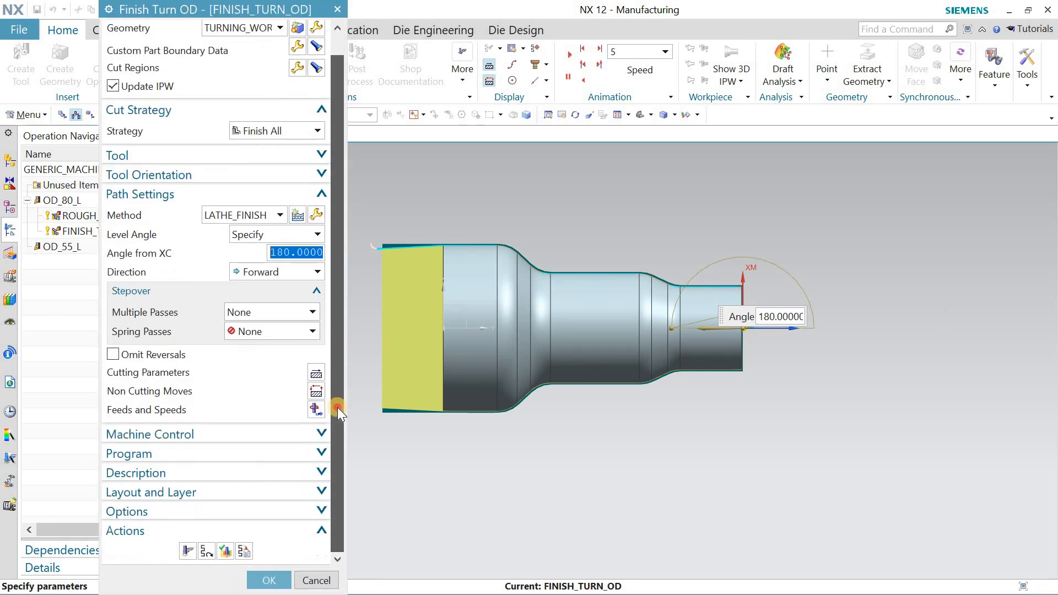
{"action": "left_click", "coordinate": [114, 354]}
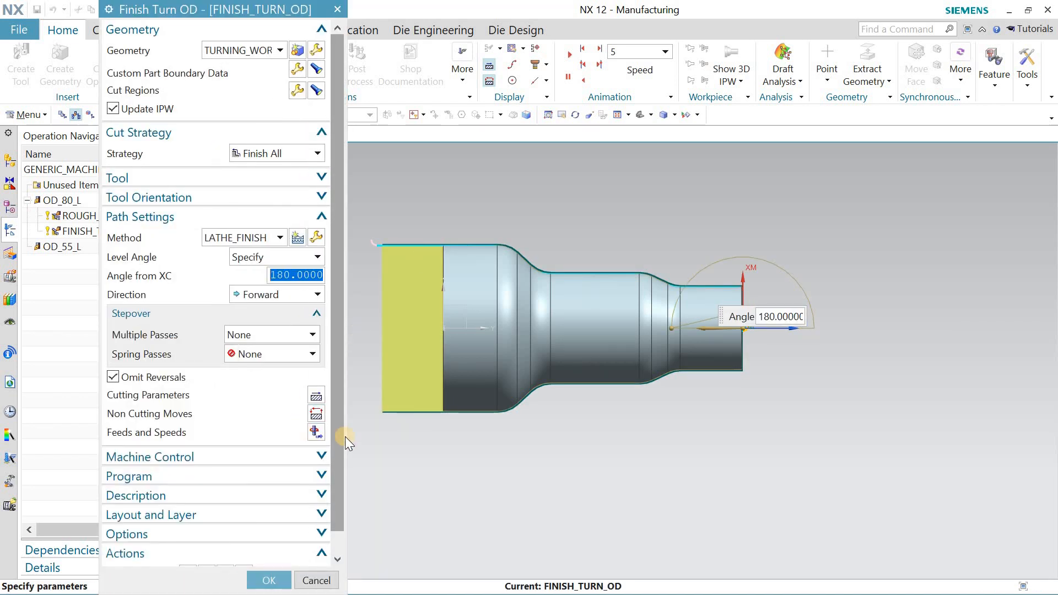
{"action": "left_click", "coordinate": [113, 378]}
{"action": "scroll", "coordinate": [206, 556], "scroll_direction": "down", "scroll_amount": 1}
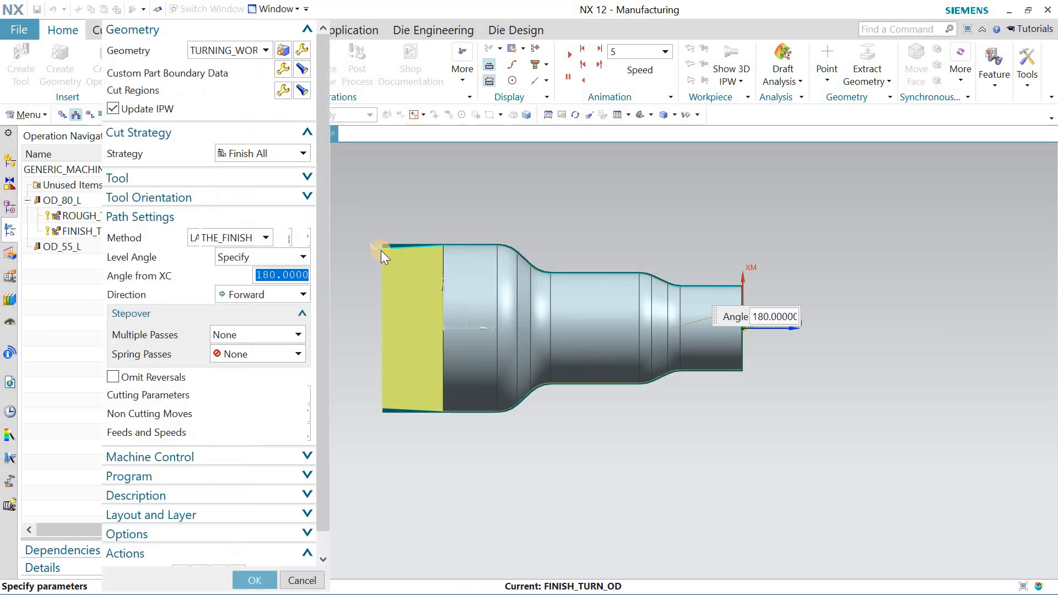
Enable Omit Reversals and regenerate the finish turning tool path, inspecting the cut at the shaft's large-diameter end
{"action": "scroll", "coordinate": [380, 250], "scroll_direction": "up", "scroll_amount": 5}
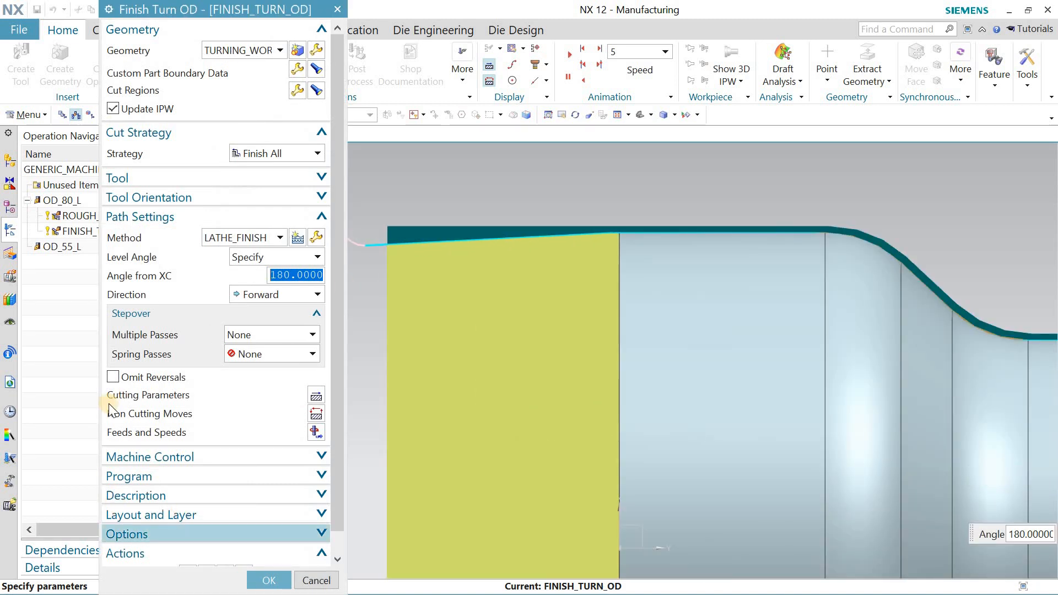
{"action": "left_click", "coordinate": [113, 377]}
{"action": "scroll", "coordinate": [196, 444], "scroll_direction": "down", "scroll_amount": 1}
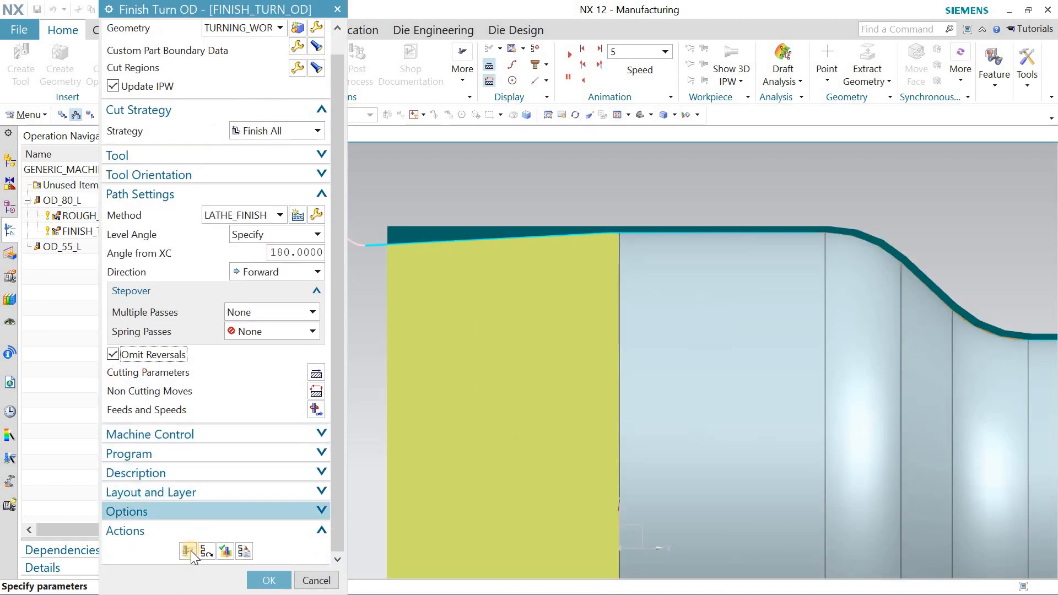
{"action": "left_click", "coordinate": [190, 550]}
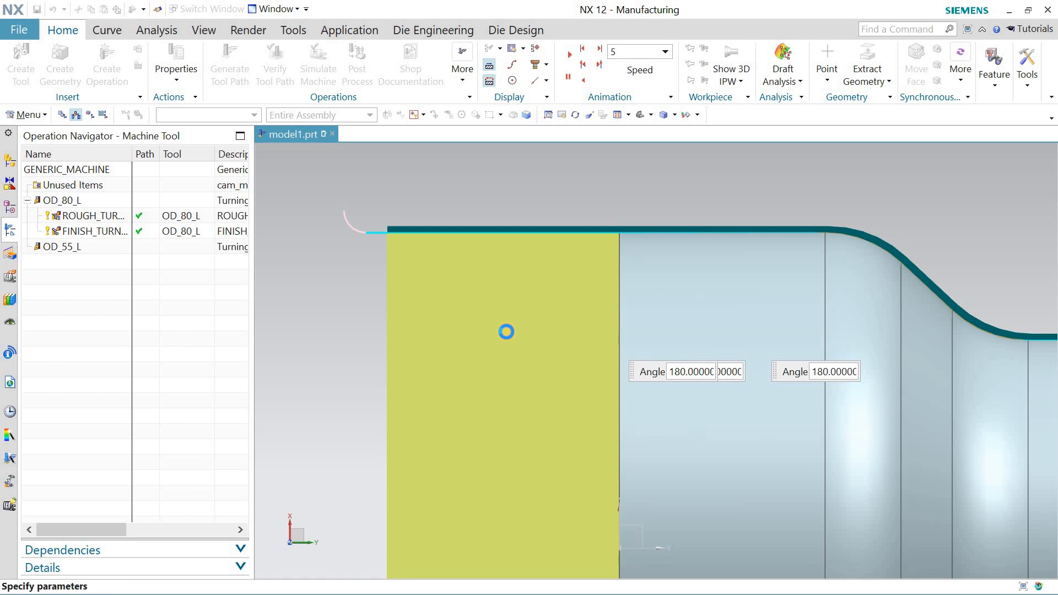
{"action": "scroll", "coordinate": [505, 331], "scroll_direction": "down", "scroll_amount": 5}
{"action": "scroll", "coordinate": [215, 532], "scroll_direction": "down", "scroll_amount": 1}
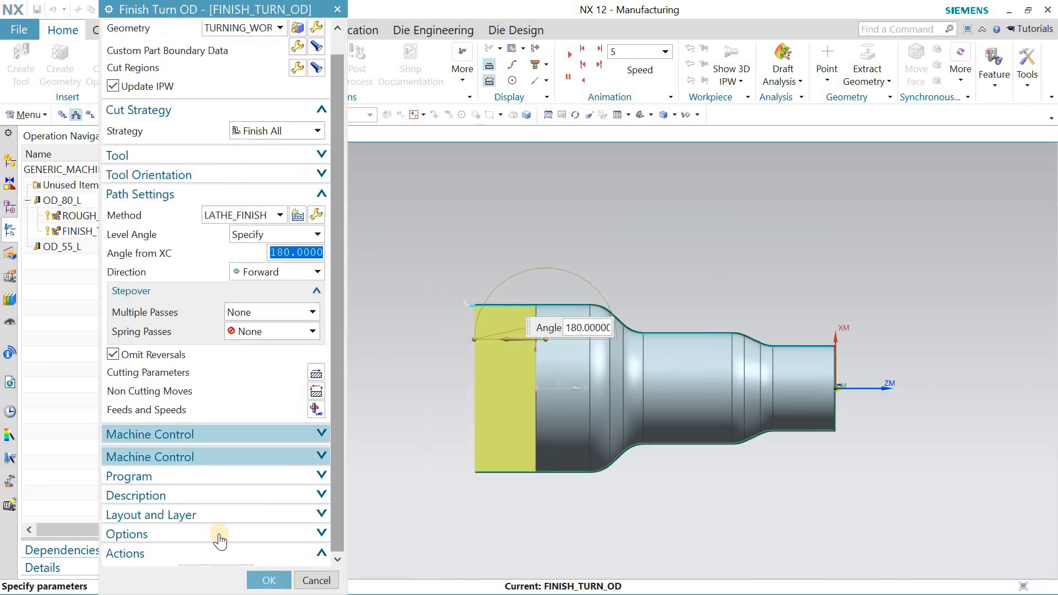
Play the 3D dynamic simulation of the finish tool path and accept the FINISH_TURN_OD operation
{"action": "left_click", "coordinate": [225, 550]}
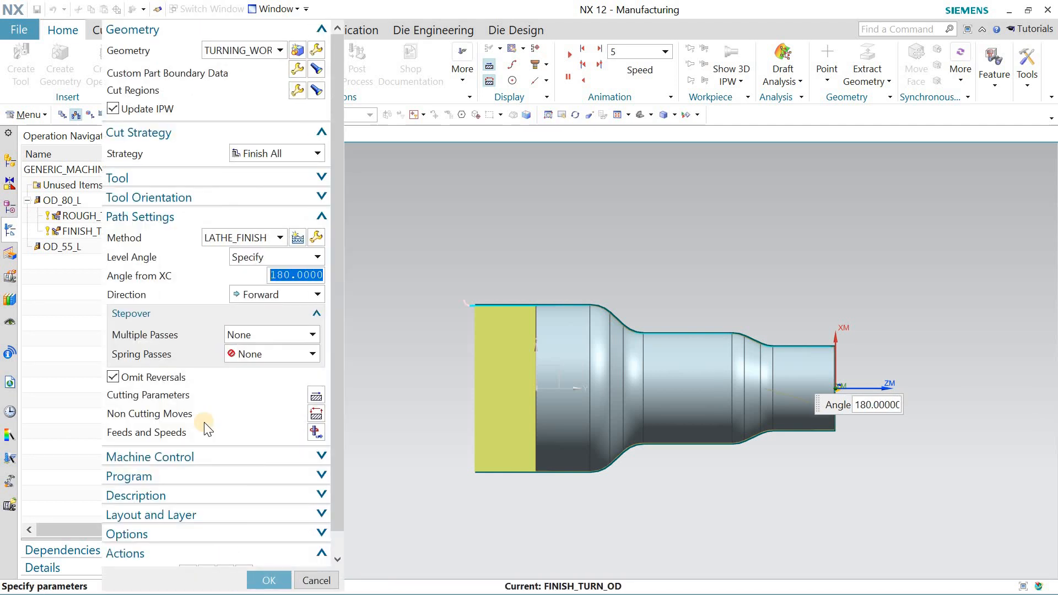
{"action": "left_click", "coordinate": [226, 549]}
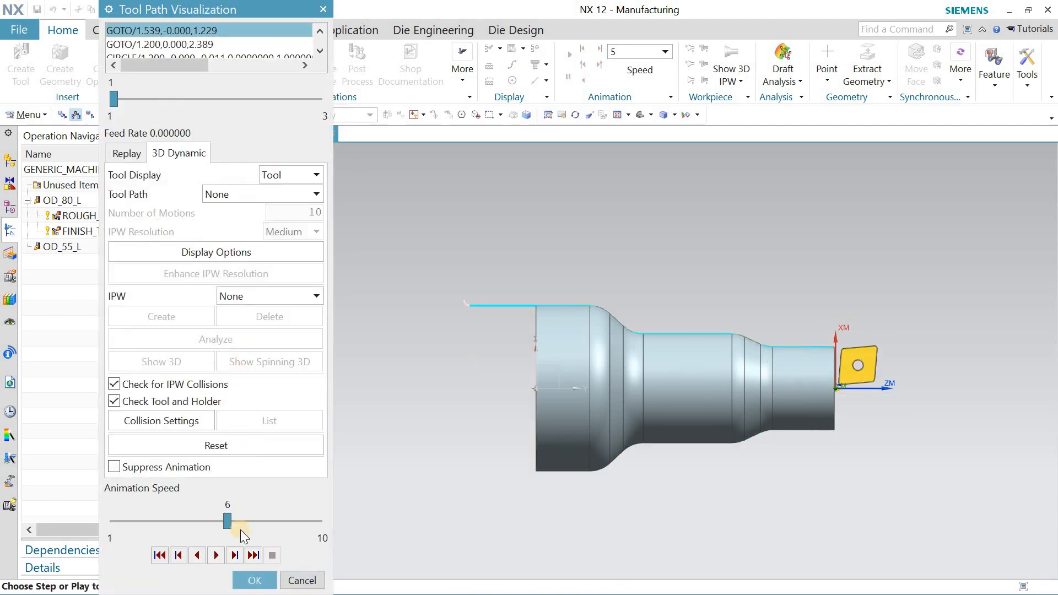
{"action": "left_click", "coordinate": [213, 555]}
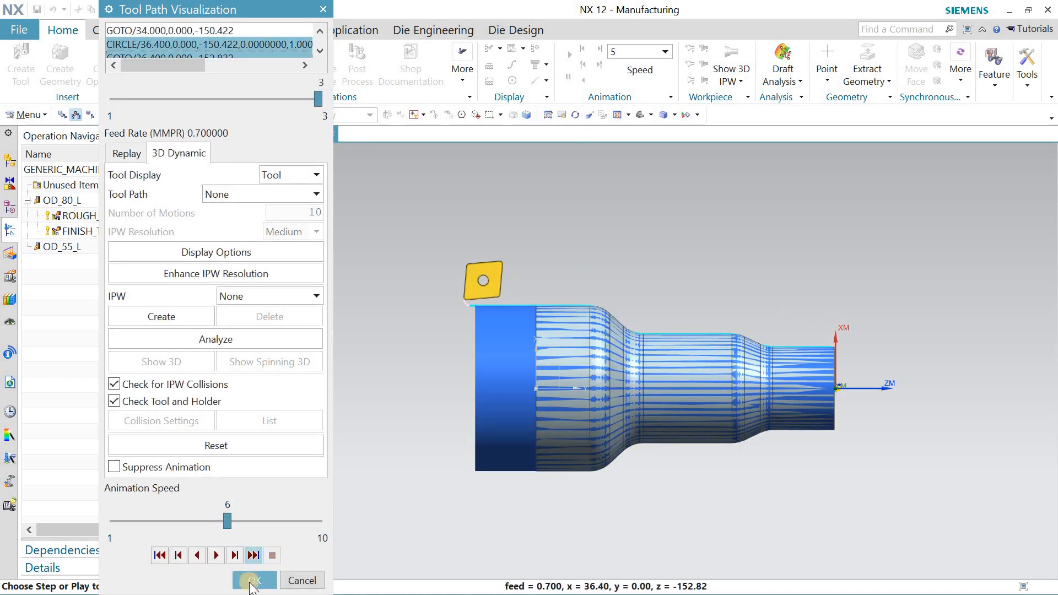
{"action": "left_click", "coordinate": [249, 581]}
{"action": "left_click", "coordinate": [269, 580]}
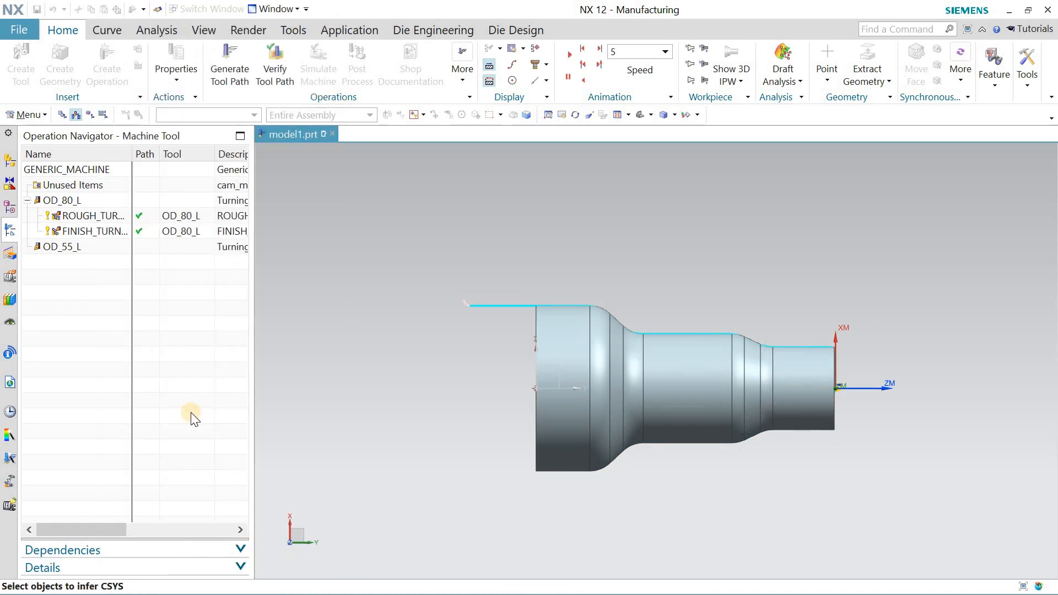
Show the shaft in an angled 3D view, list the operations by geometry and display the ROUGH_TURN_OD tool path
{"action": "left_click", "coordinate": [205, 325]}
{"action": "middle_click_drag", "start_coordinate": [453, 299], "coordinate": [430, 324]}
{"action": "left_click", "coordinate": [643, 115]}
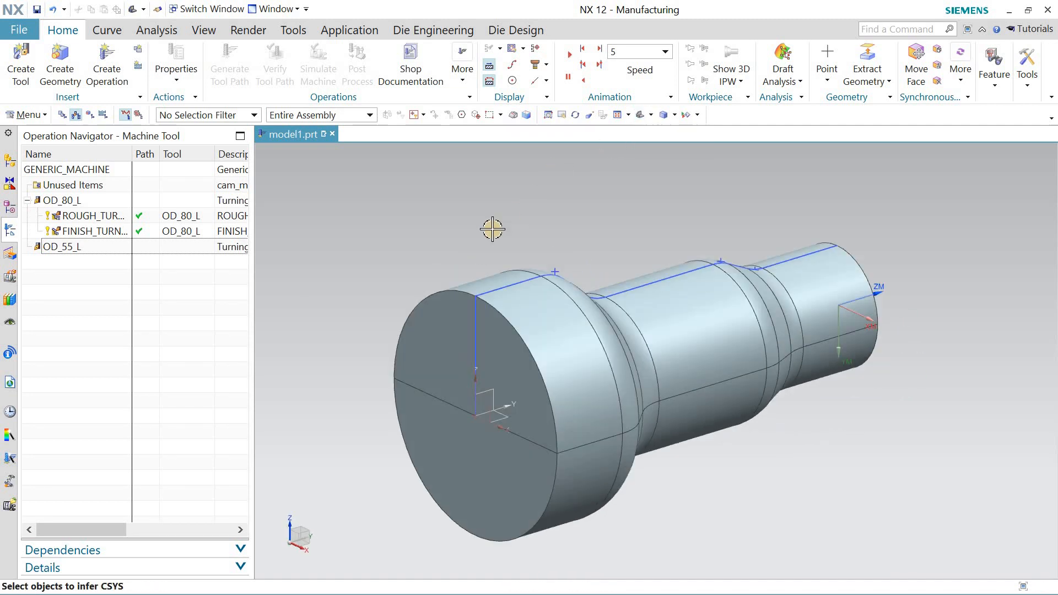
{"action": "left_click", "coordinate": [91, 115]}
{"action": "left_click", "coordinate": [125, 247]}
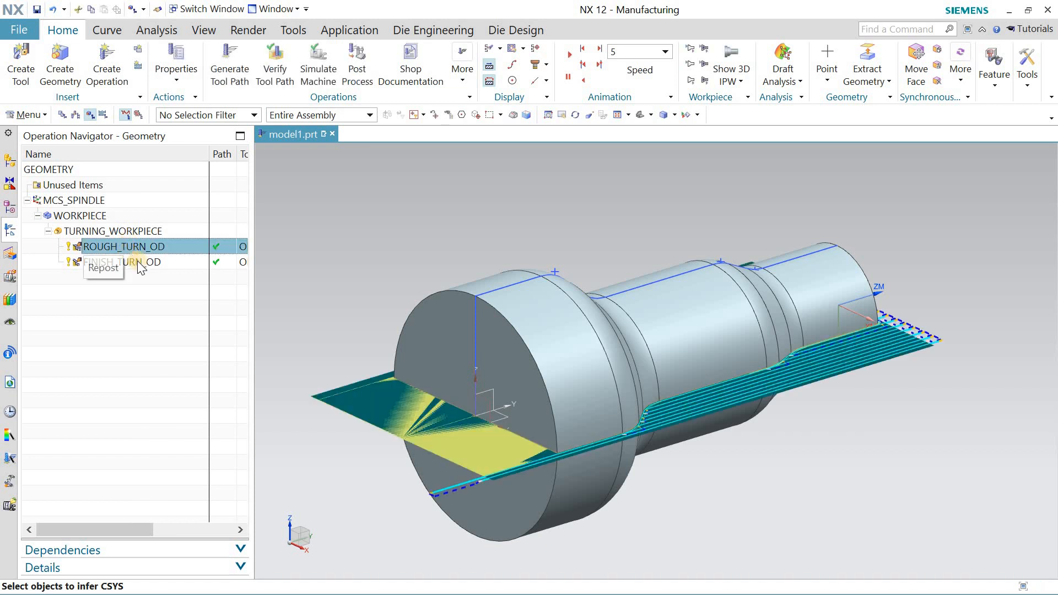
Try to postprocess the ROUGH_TURN_OD operation with the LATHE_2_AXIS_TURRET_REF postprocessor and the default ptp output file
{"action": "middle_click_drag", "start_coordinate": [393, 278], "coordinate": [383, 220]}
{"action": "mouse_move", "coordinate": [345, 251]}
{"action": "middle_mouse_down"}
{"action": "mouse_move", "coordinate": [363, 242]}
{"action": "mouse_move", "coordinate": [359, 220]}
{"action": "mouse_move", "coordinate": [356, 246]}
{"action": "middle_mouse_up"}
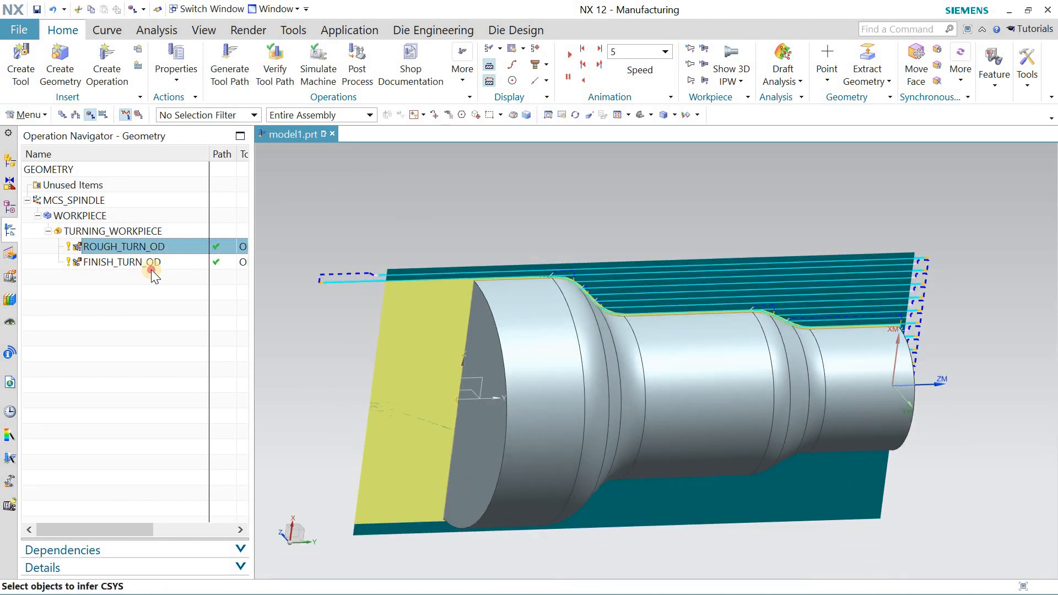
{"action": "left_click", "coordinate": [145, 246]}
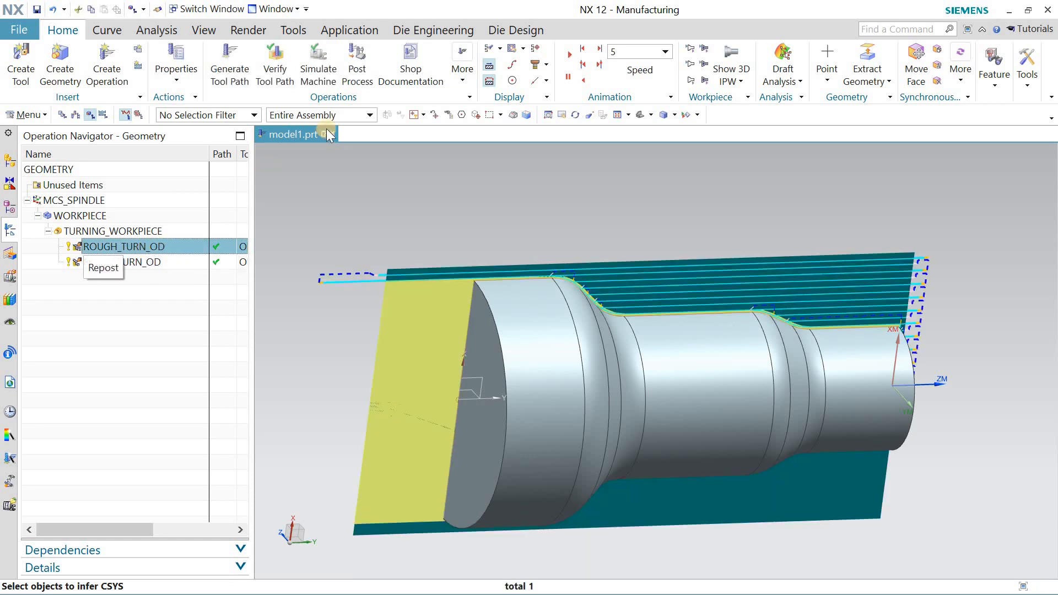
{"action": "left_click", "coordinate": [359, 70]}
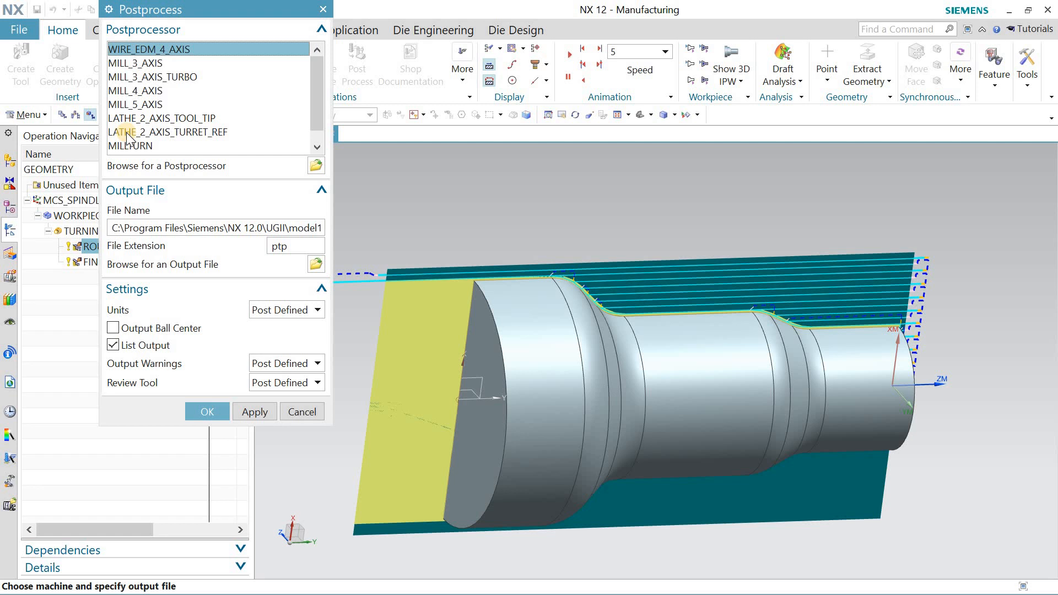
{"action": "left_click", "coordinate": [153, 119]}
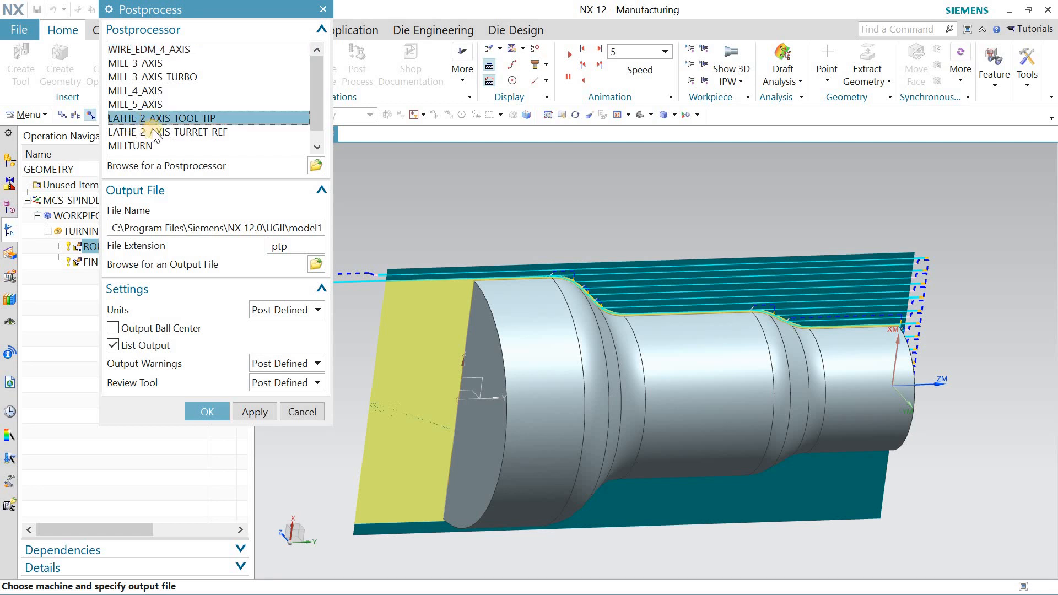
{"action": "left_click", "coordinate": [167, 133]}
{"action": "left_click", "coordinate": [209, 412]}
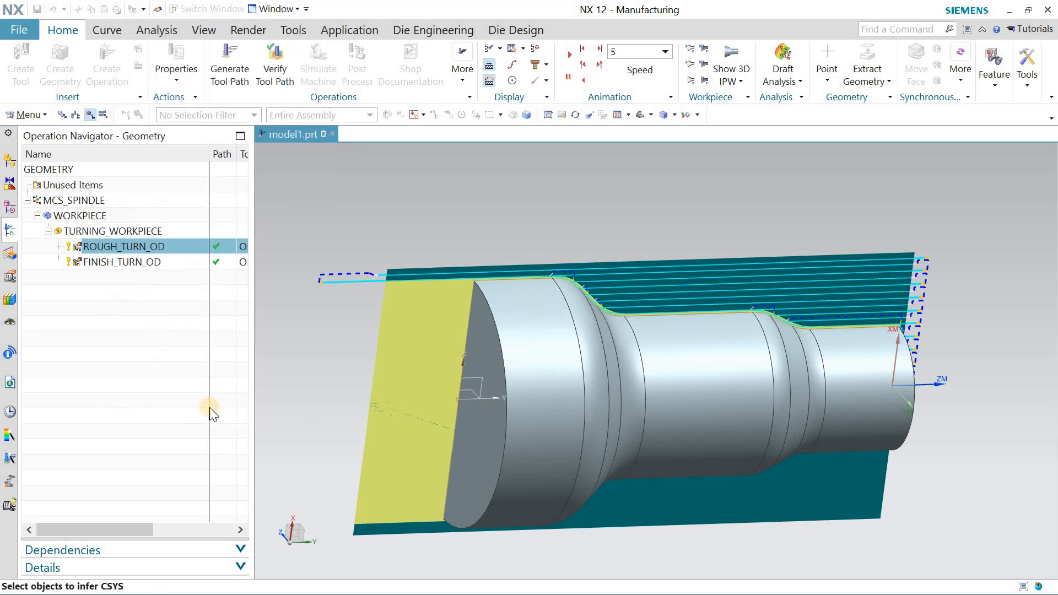
{"action": "left_click", "coordinate": [515, 315]}
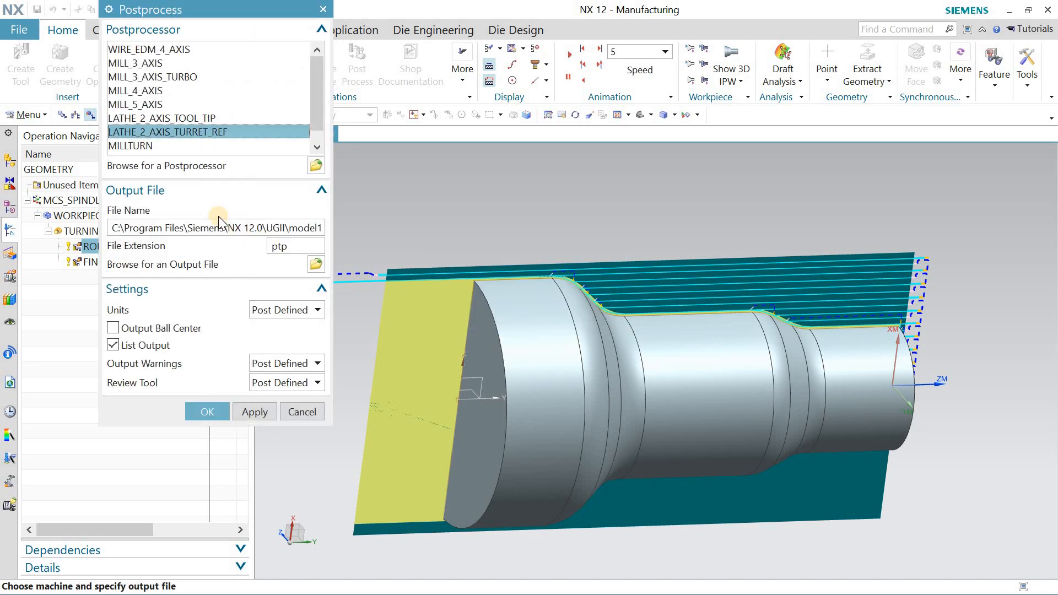
Try to postprocess the rough turning operation with LATHE_2_AXIS_TOOL_TIP instead
{"action": "left_click", "coordinate": [166, 117]}
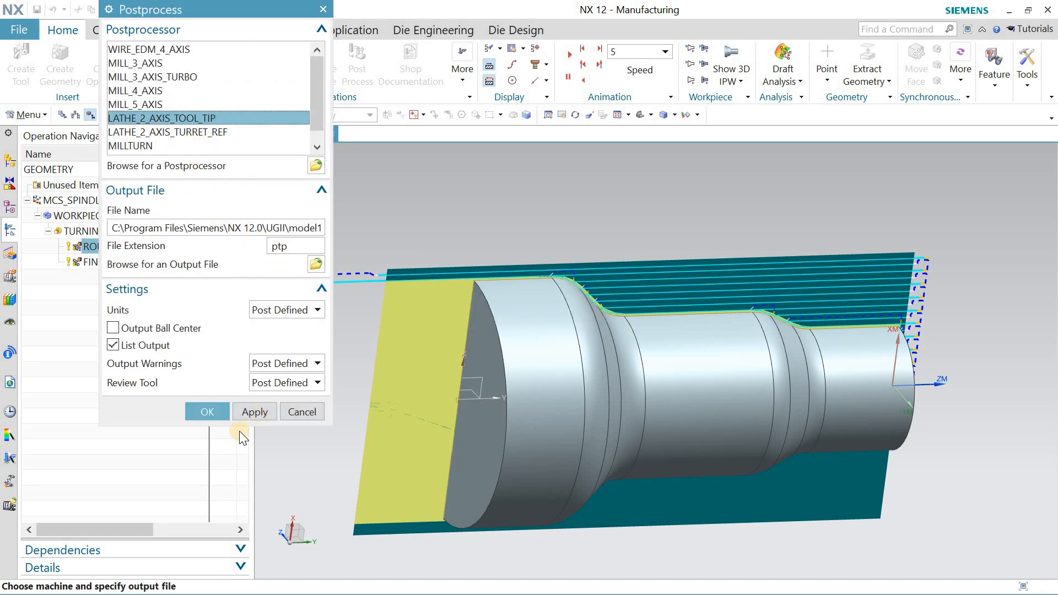
{"action": "left_click", "coordinate": [207, 412]}
{"action": "left_click", "coordinate": [528, 325]}
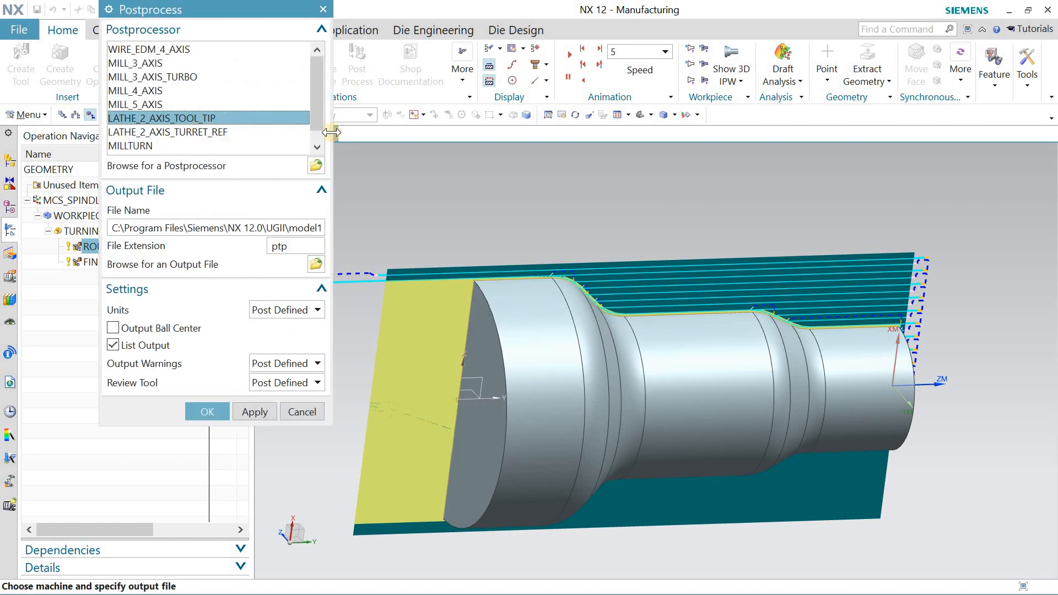
Look through the lathe and mill-turn postprocessors, retry the output with LATHE_2_AXIS_TOOL_TIP, and cancel postprocessing
{"action": "left_click", "coordinate": [317, 147]}
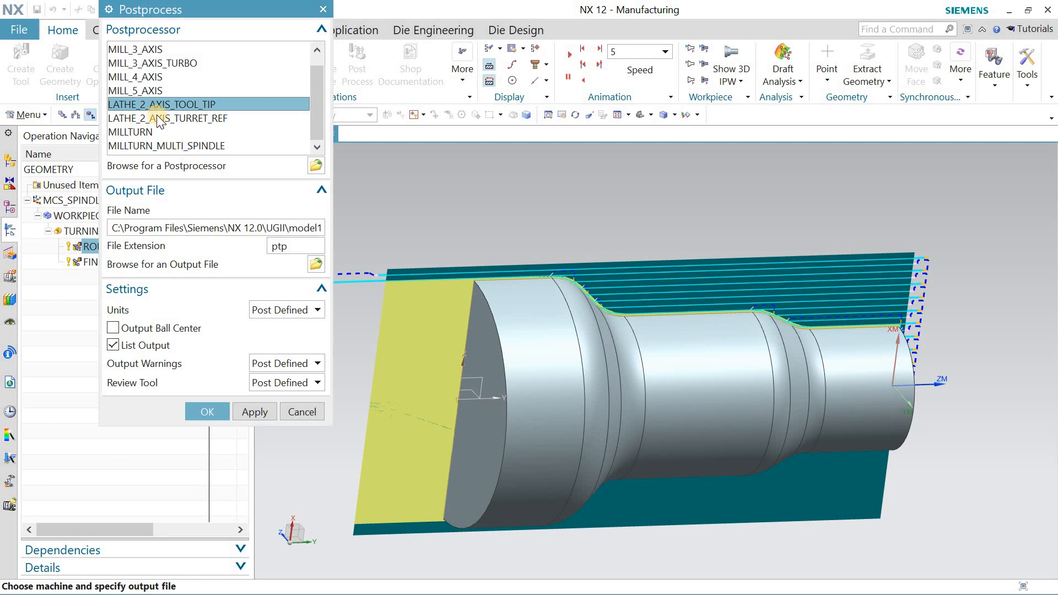
{"action": "scroll", "coordinate": [160, 121], "scroll_direction": "up", "scroll_amount": 1}
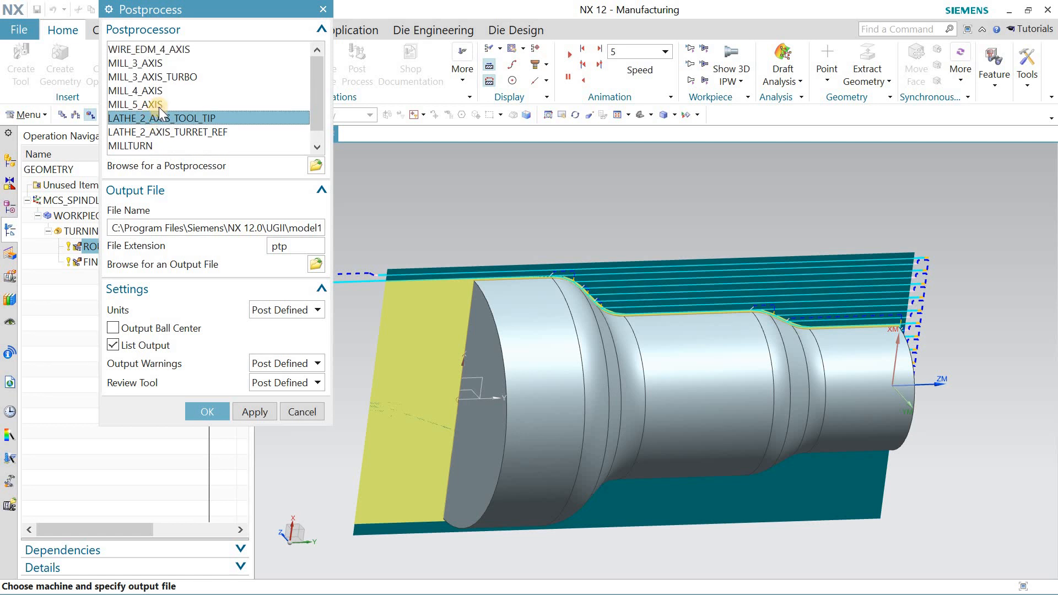
{"action": "scroll", "coordinate": [311, 130], "scroll_direction": "down", "scroll_amount": 1}
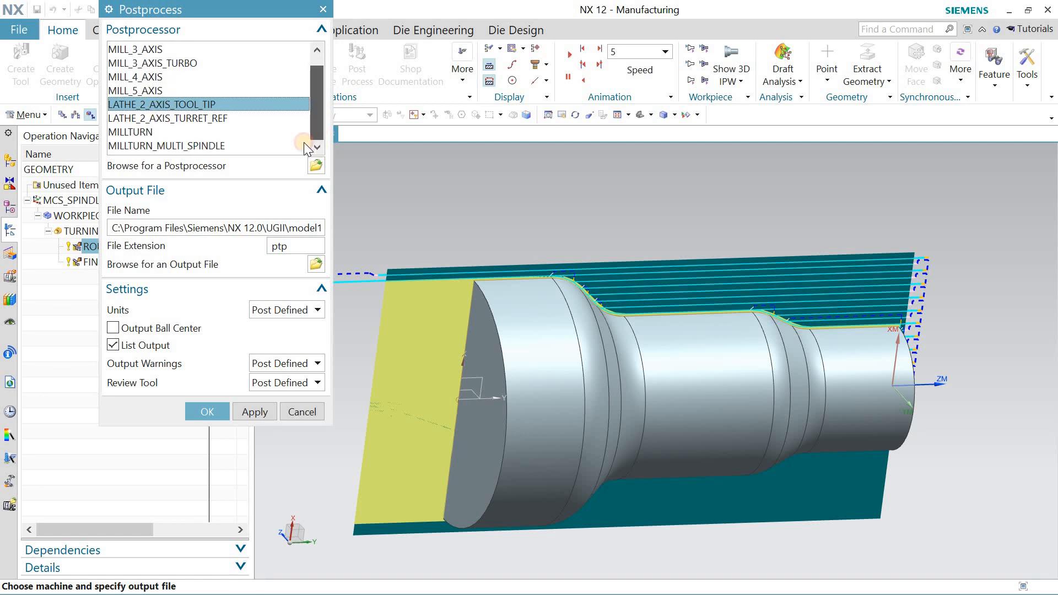
{"action": "left_click", "coordinate": [129, 132]}
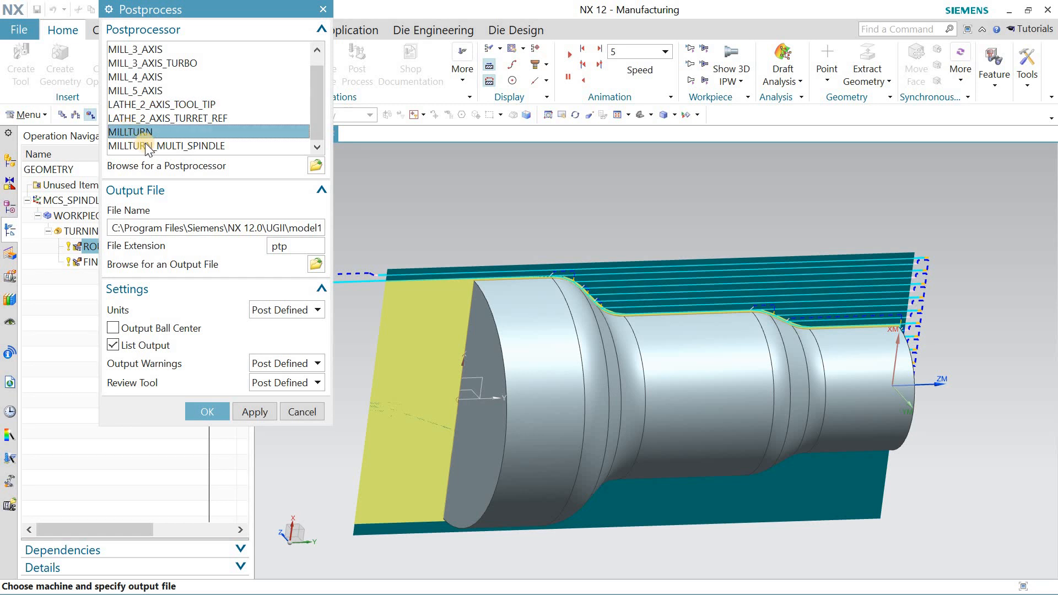
{"action": "left_click", "coordinate": [147, 147]}
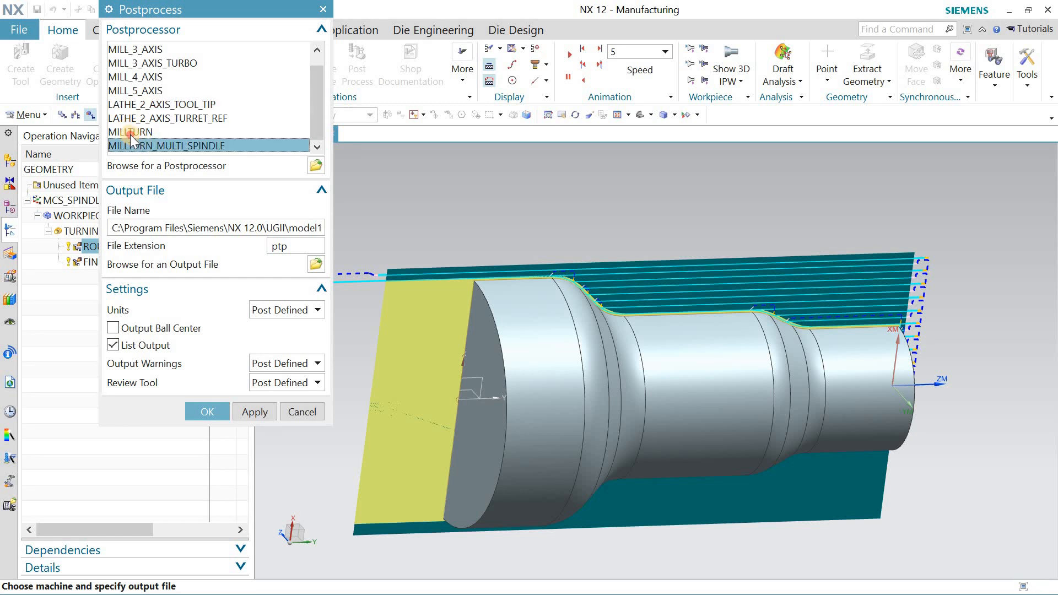
{"action": "left_click", "coordinate": [131, 133]}
{"action": "left_click", "coordinate": [154, 119]}
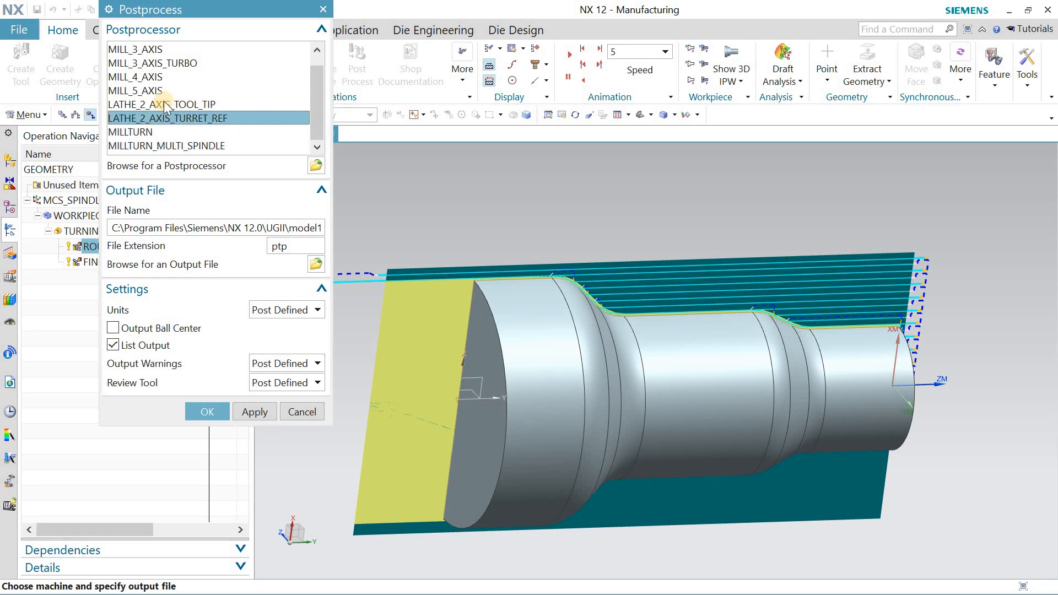
{"action": "left_click", "coordinate": [165, 105]}
{"action": "scroll", "coordinate": [165, 105], "scroll_direction": "up", "scroll_amount": 1}
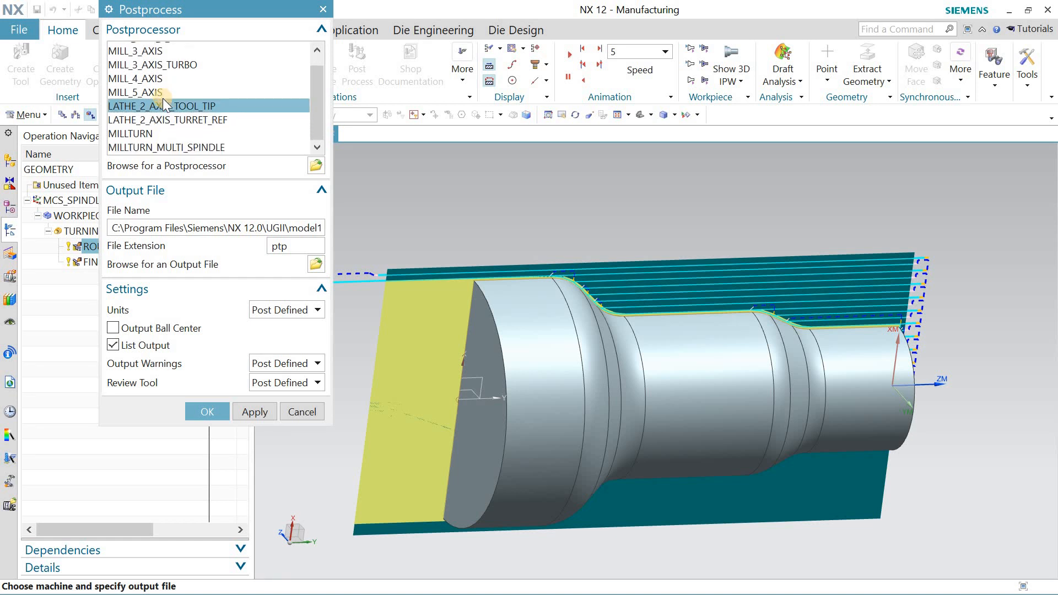
{"action": "left_click", "coordinate": [254, 413]}
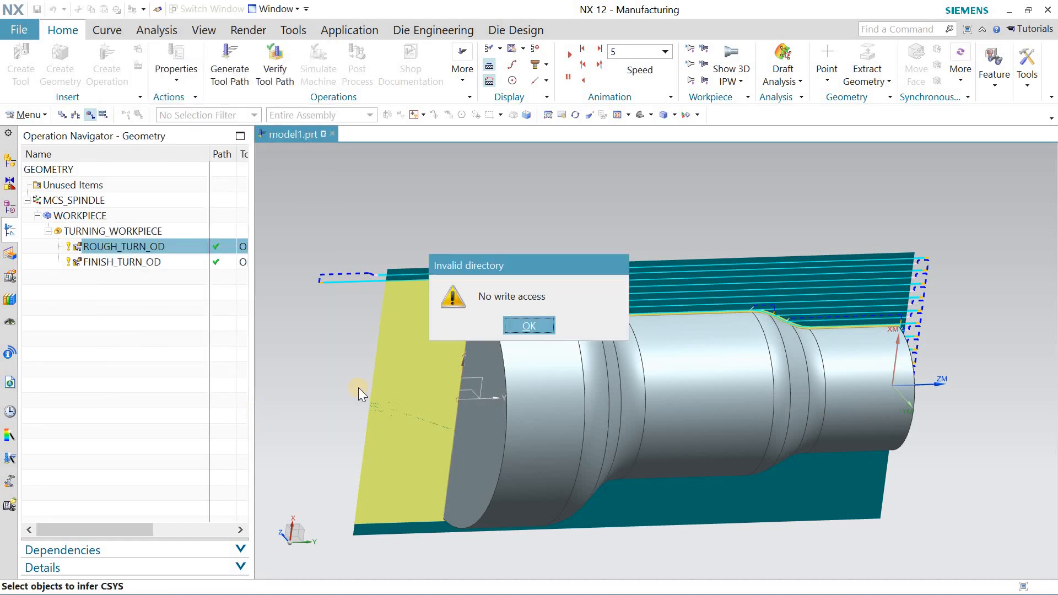
{"action": "left_click", "coordinate": [530, 324]}
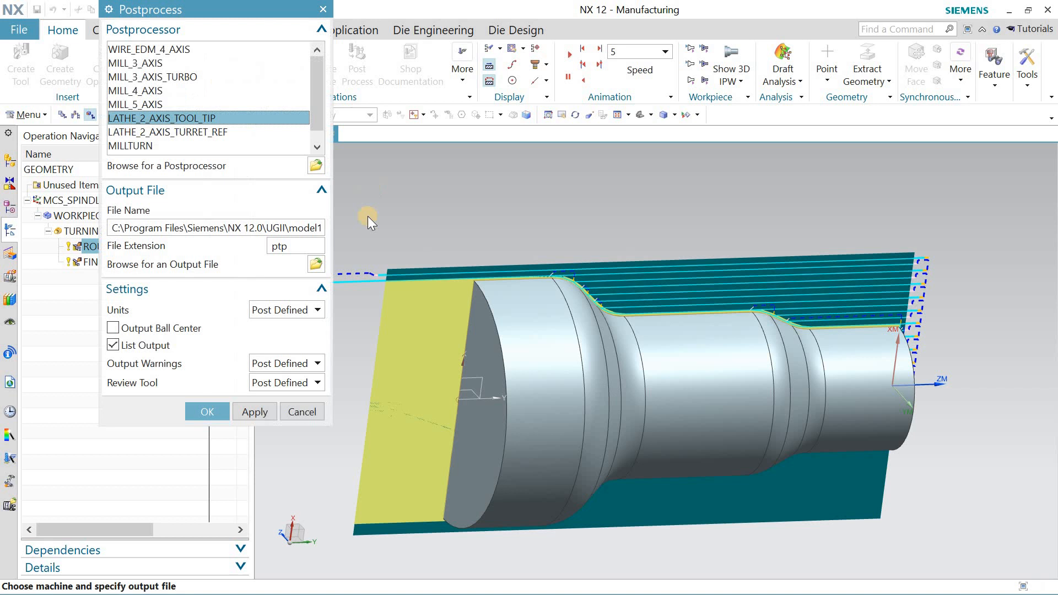
{"action": "left_click", "coordinate": [302, 412]}
Restore the angled 3D view of the shaft with its rough turning tool path
{"action": "middle_click_drag", "start_coordinate": [344, 197], "coordinate": [391, 198]}
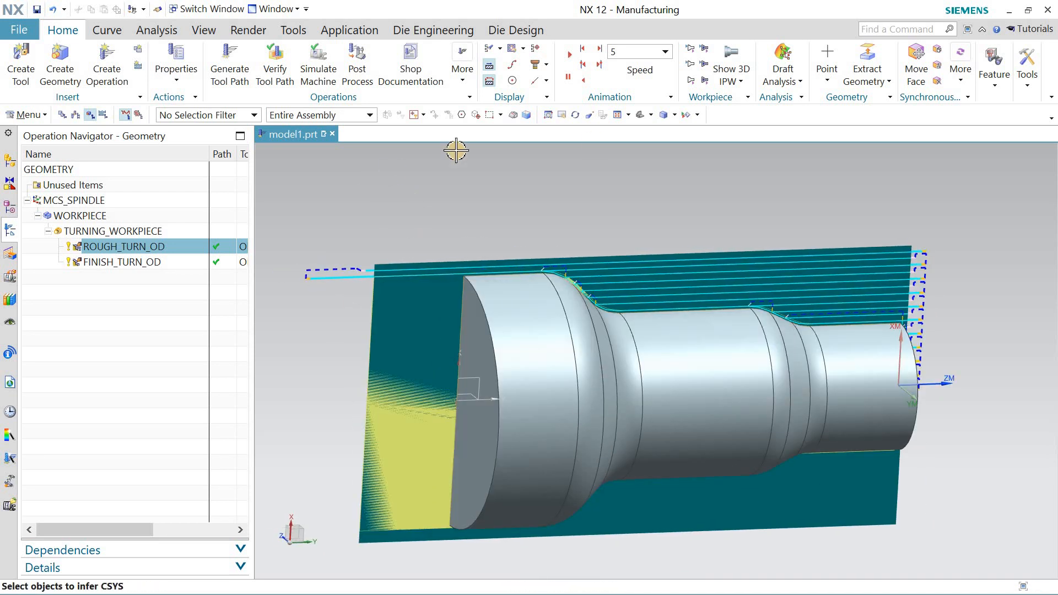
{"action": "left_click", "coordinate": [651, 116]}
{"action": "left_click", "coordinate": [646, 134]}
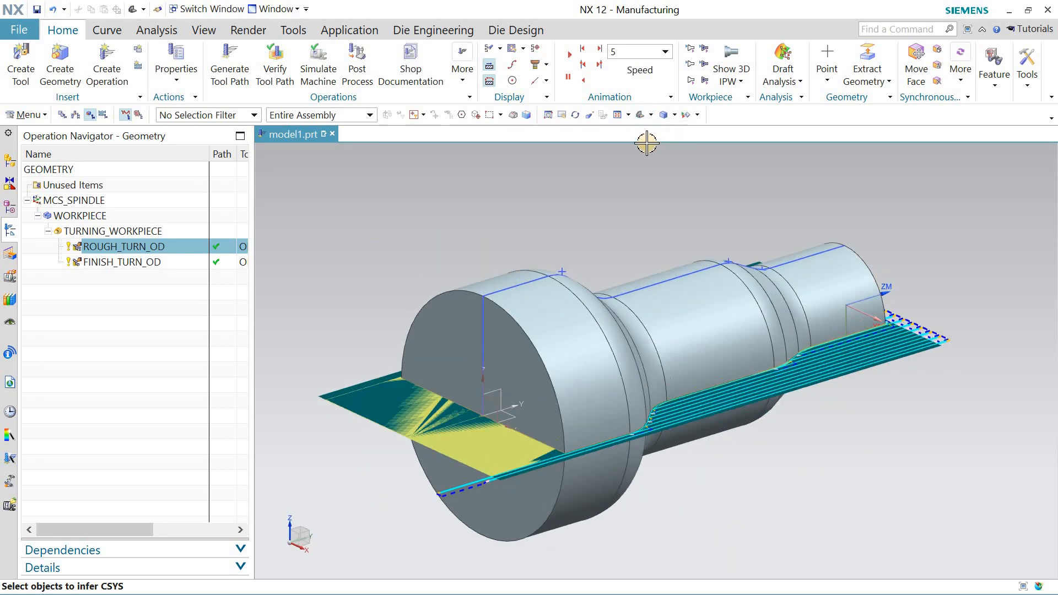